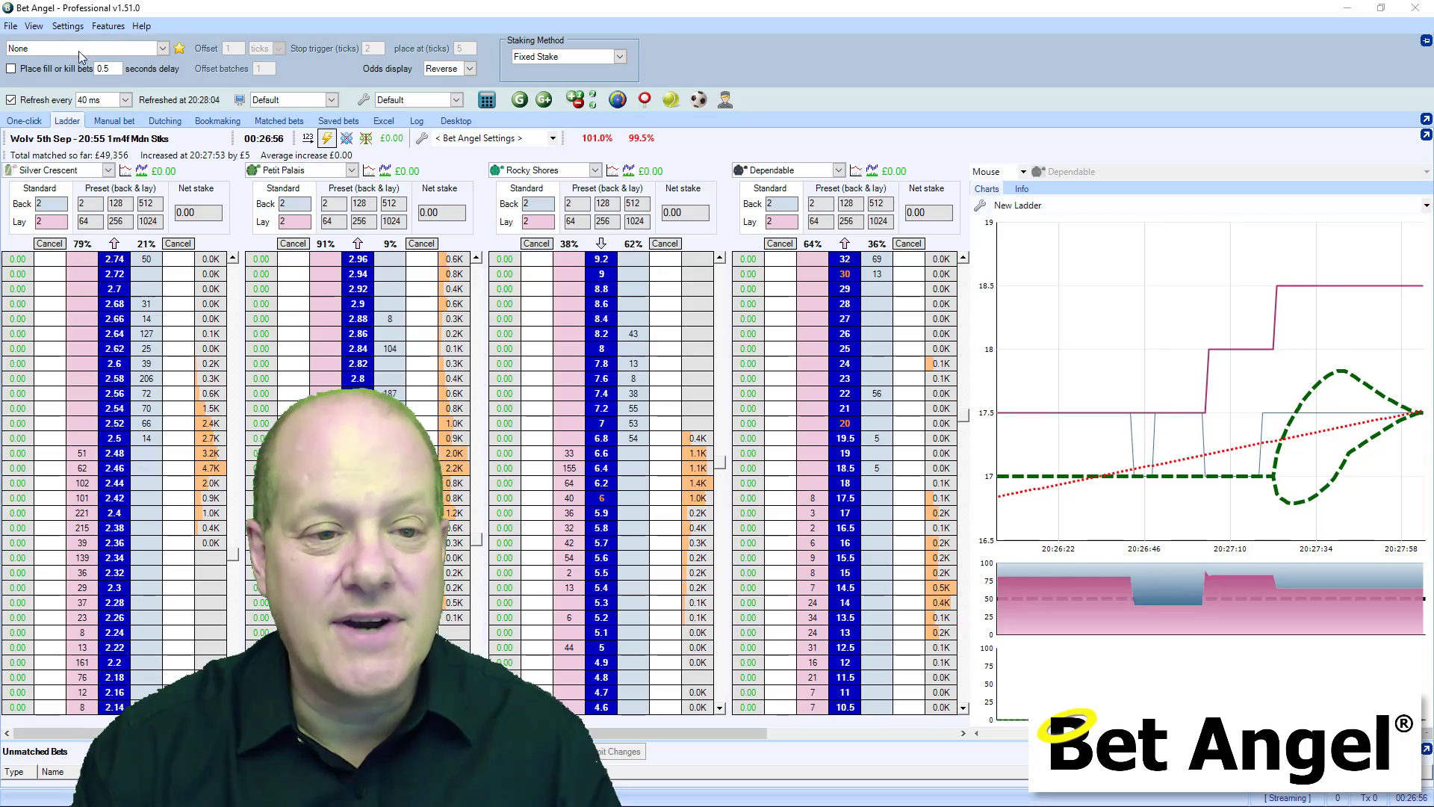
Look over the screen layout saving options and close them without choosing anything
left_click(35, 27)
mouse_move(52, 27)
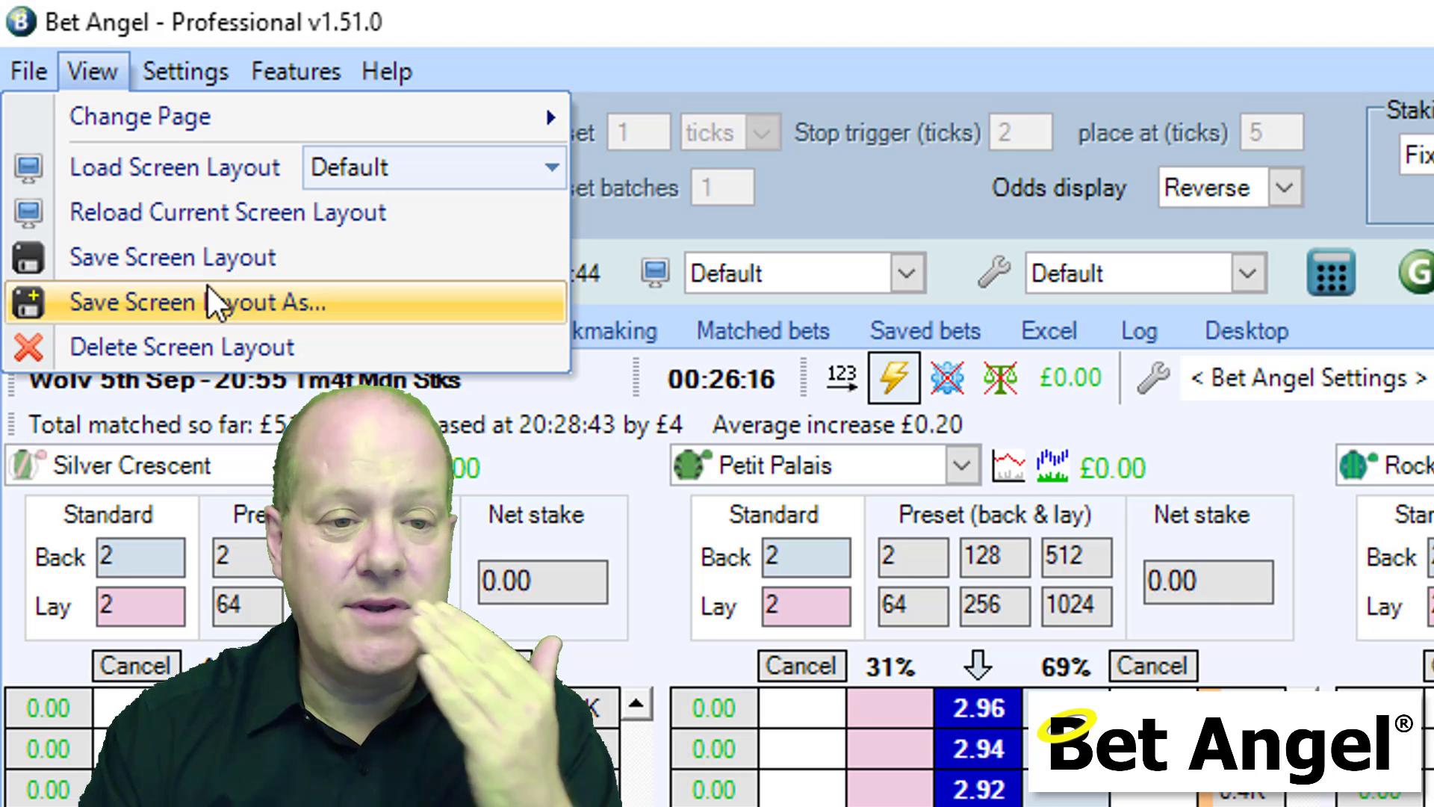
mouse_move(203, 73)
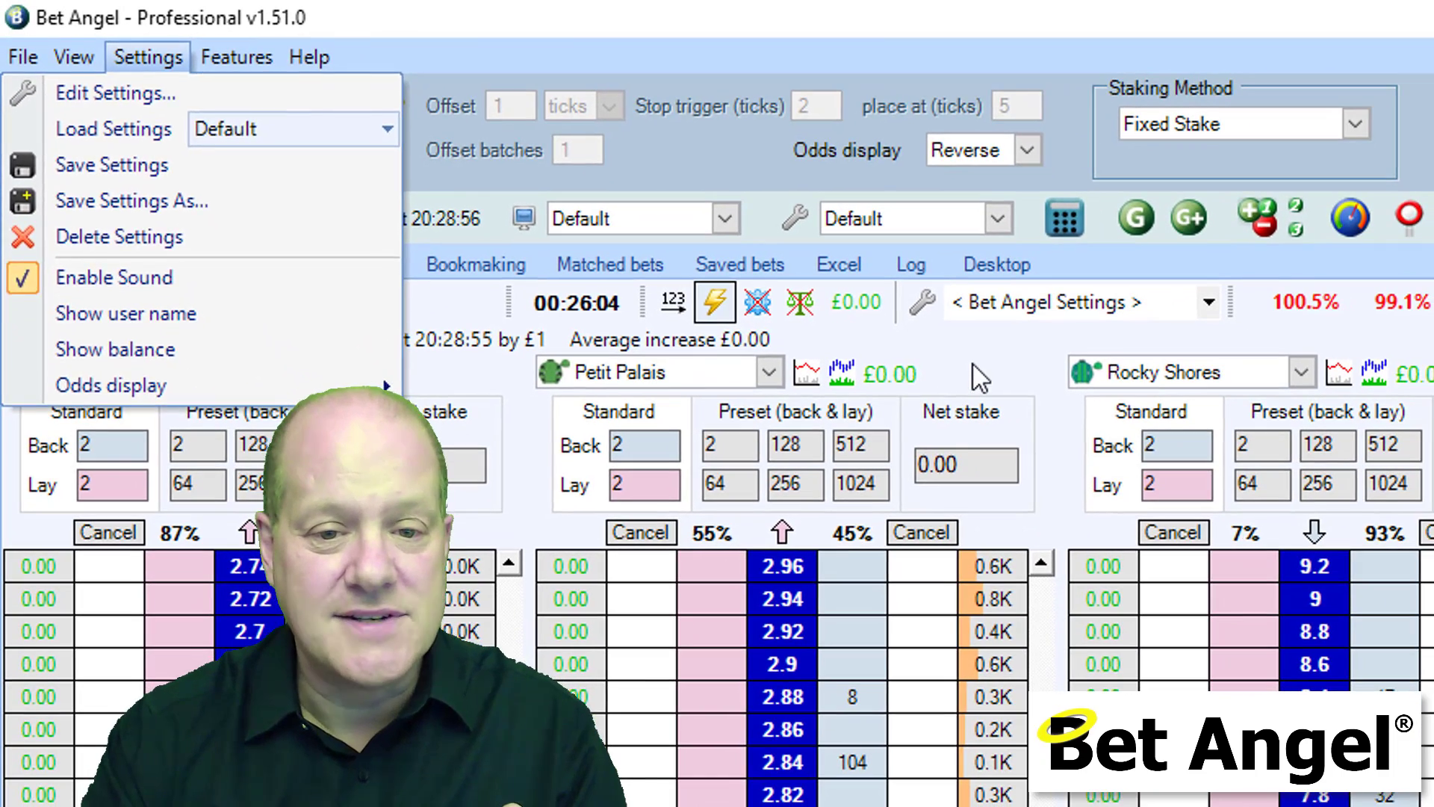
left_click(1198, 444)
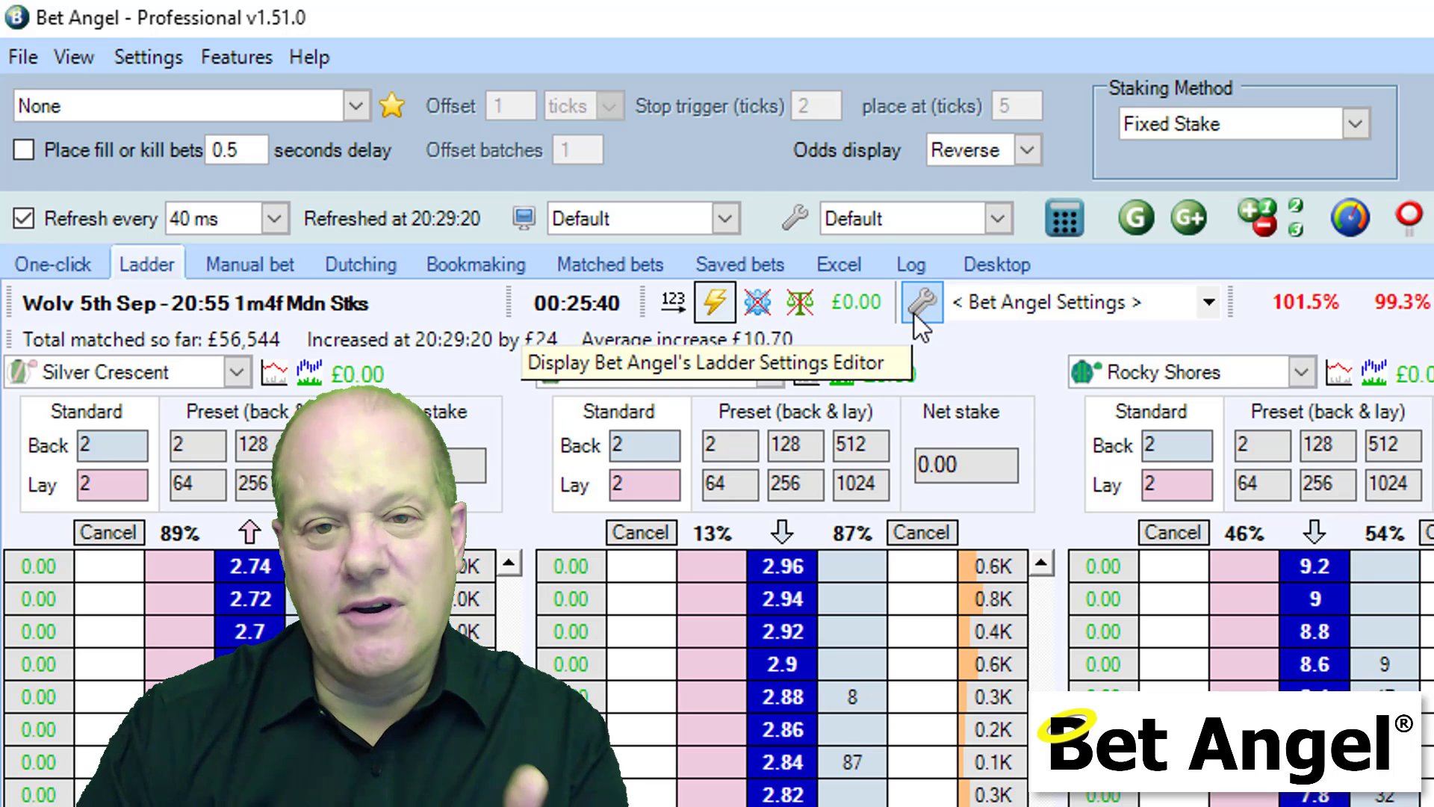
Browse the preset ladder profiles, then open Ladder Settings for < Bet Angel Settings >
left_click(1209, 304)
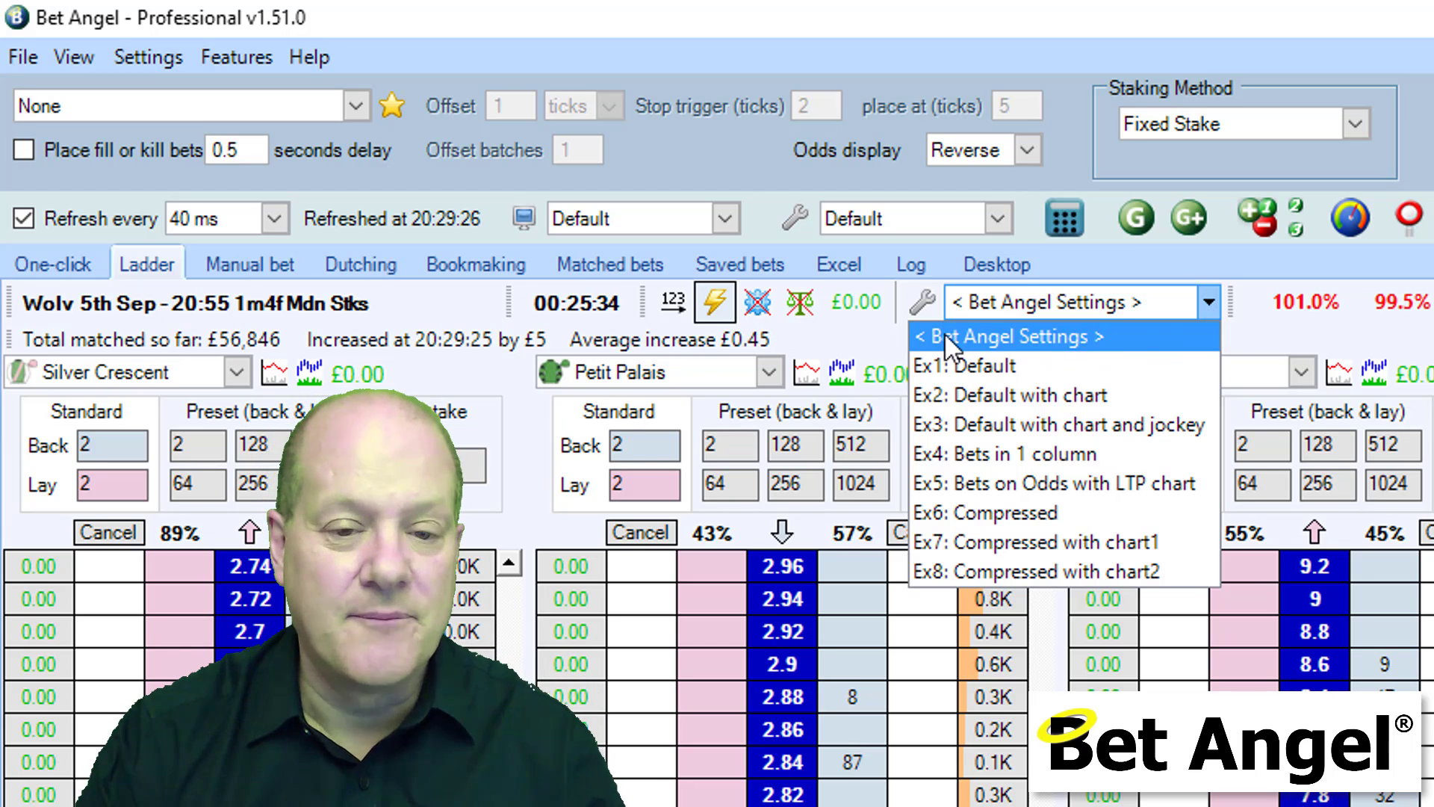
left_click(912, 297)
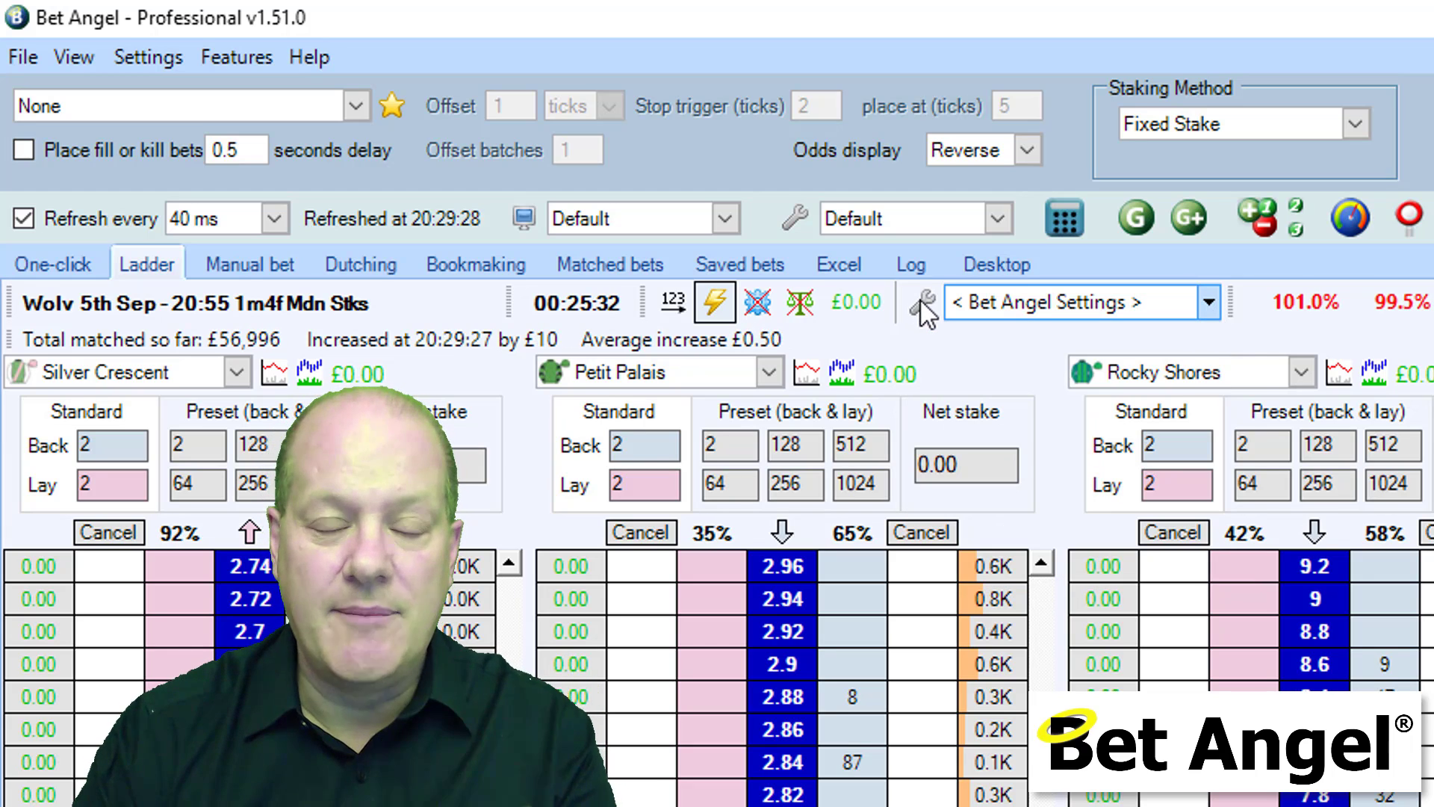
left_click(920, 298)
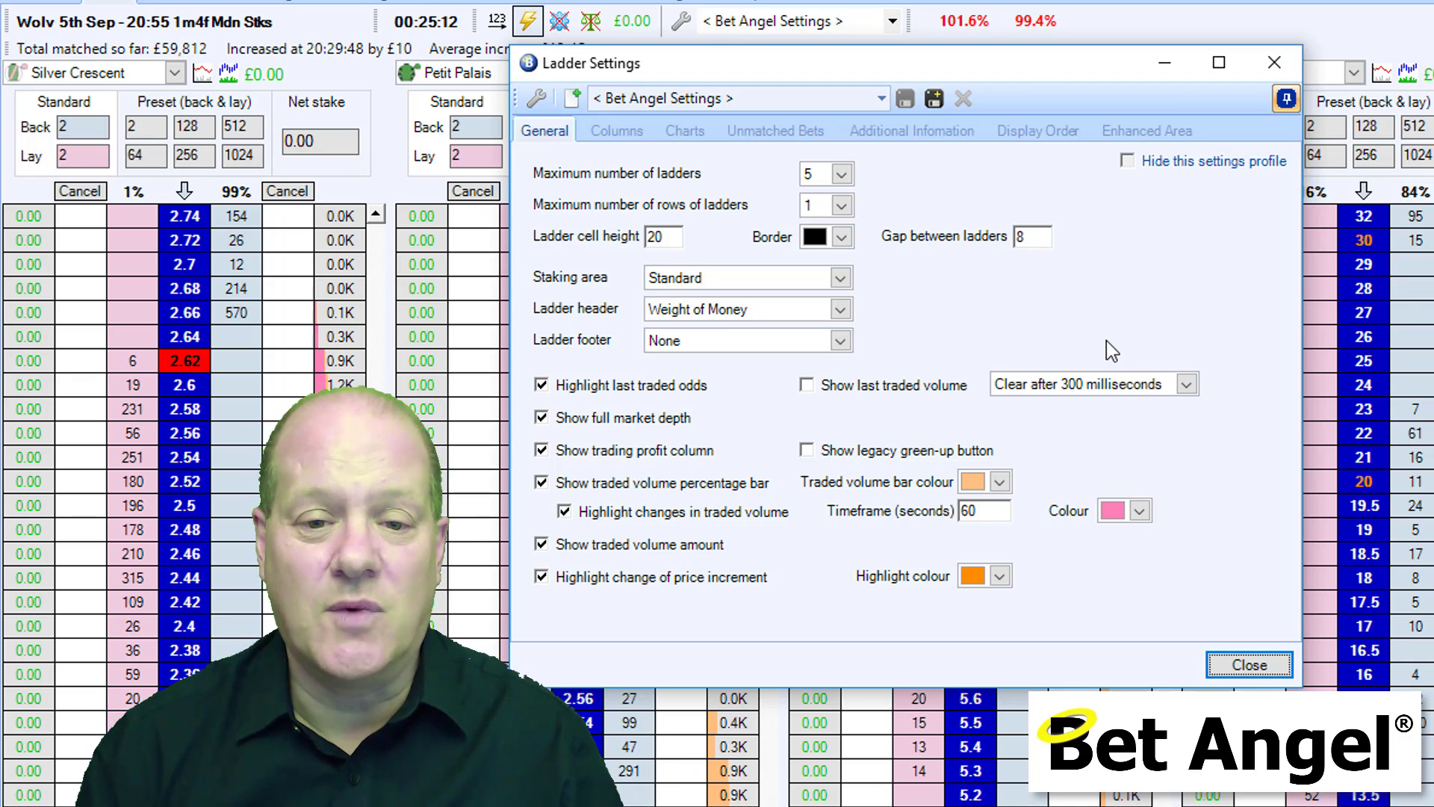
Keep maximum rows of ladders at 1 and view the per-column Columns settings
left_click(842, 205)
left_click(818, 222)
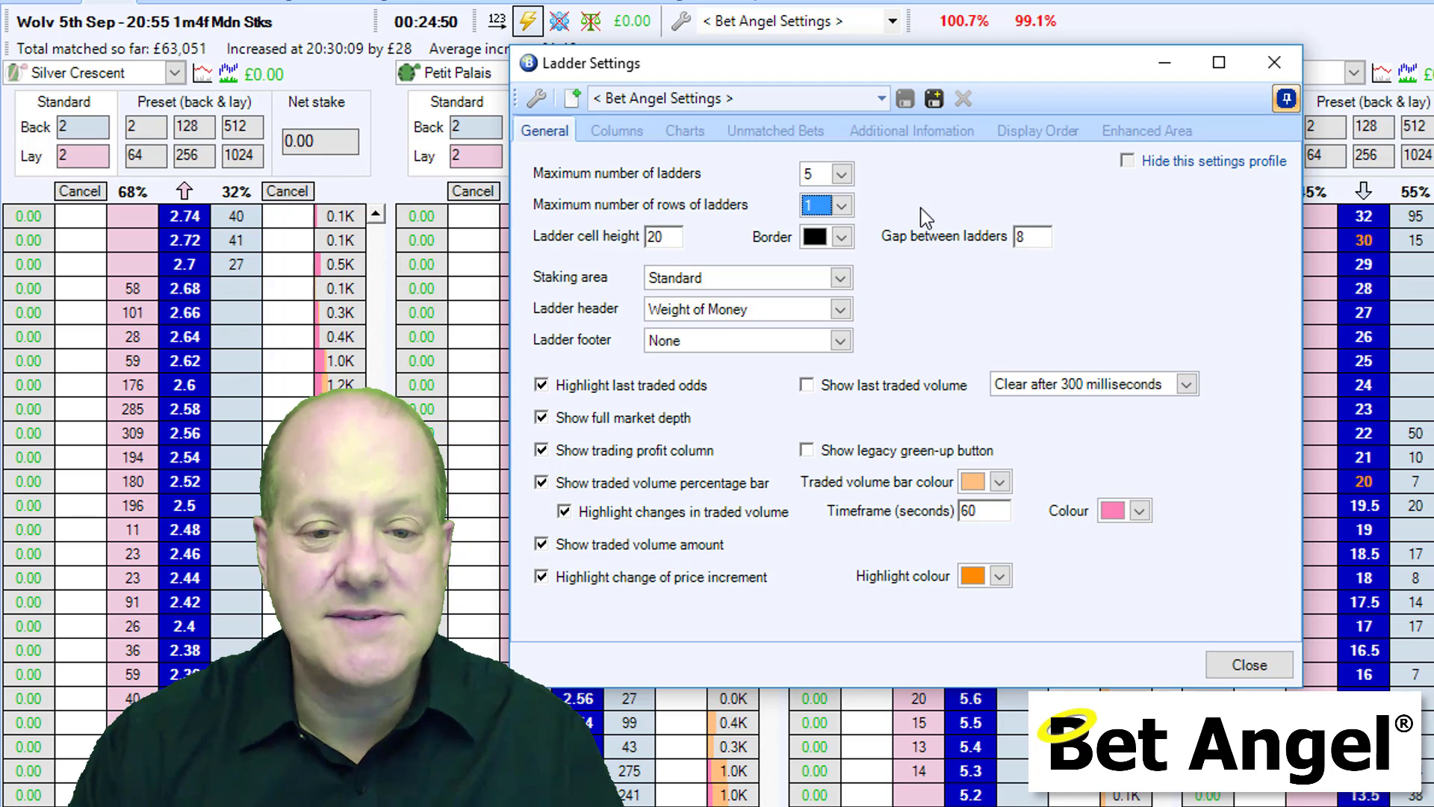
left_click(599, 133)
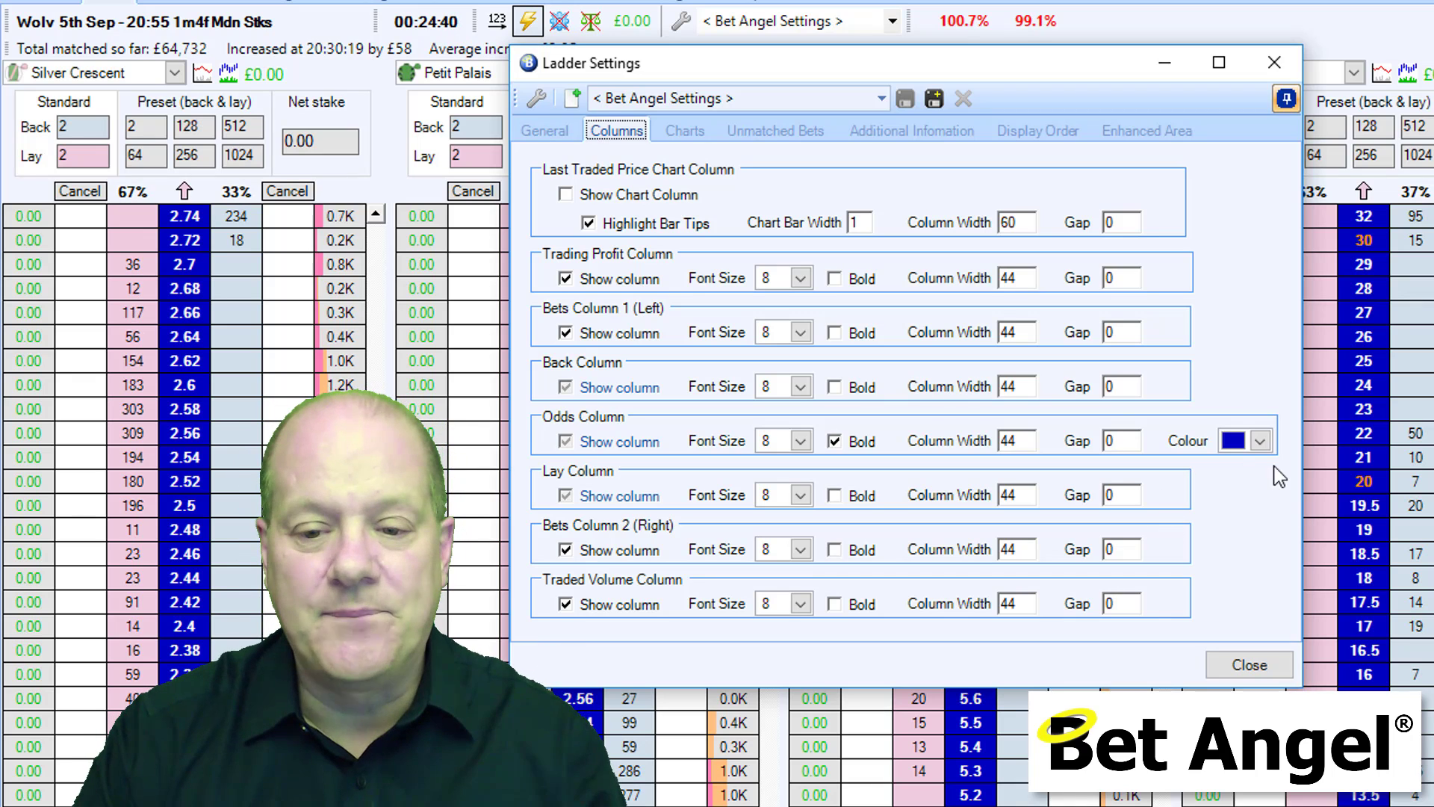
Leave the Odds column colour dark blue and view the Charts settings
left_click(1260, 440)
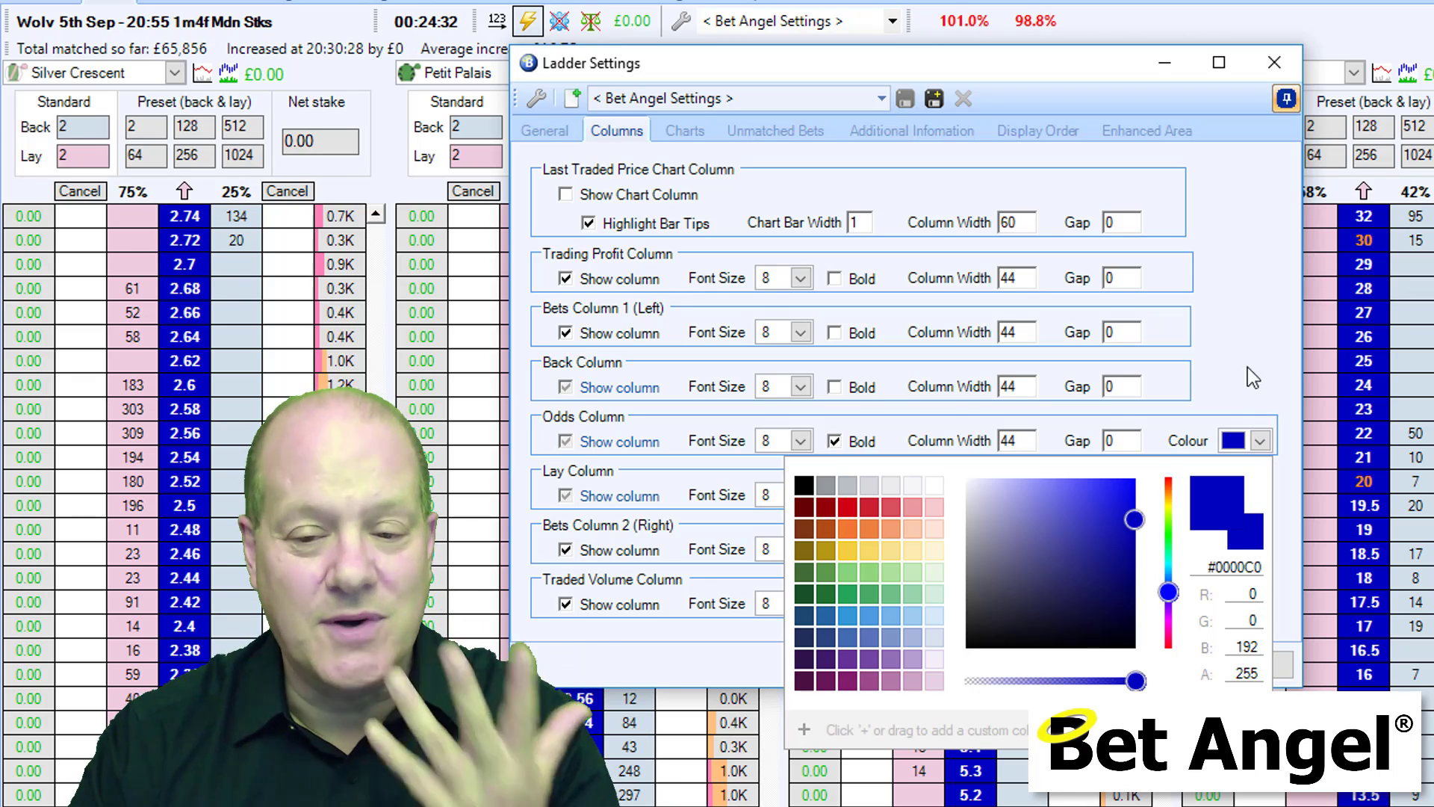
left_click(1234, 315)
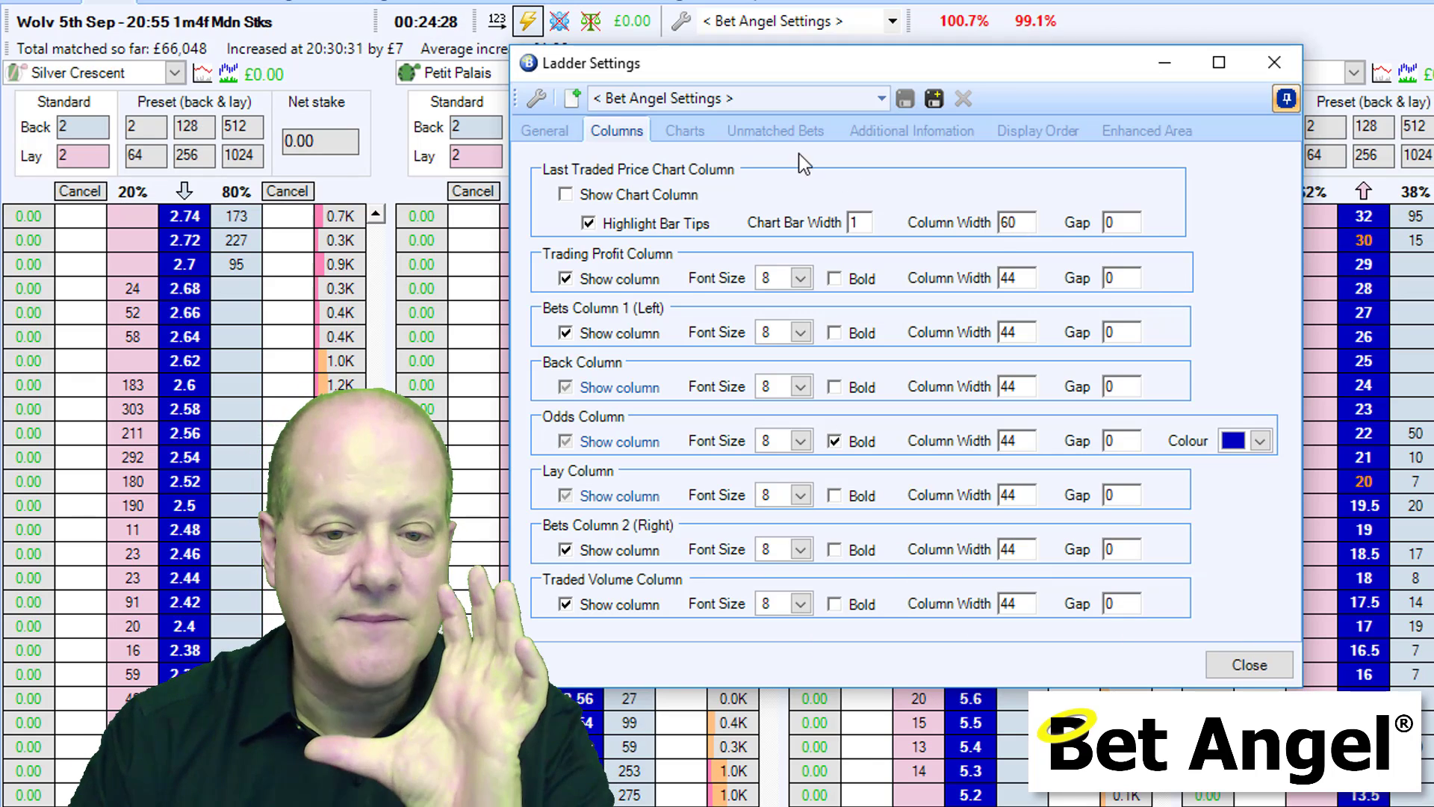
left_click(701, 135)
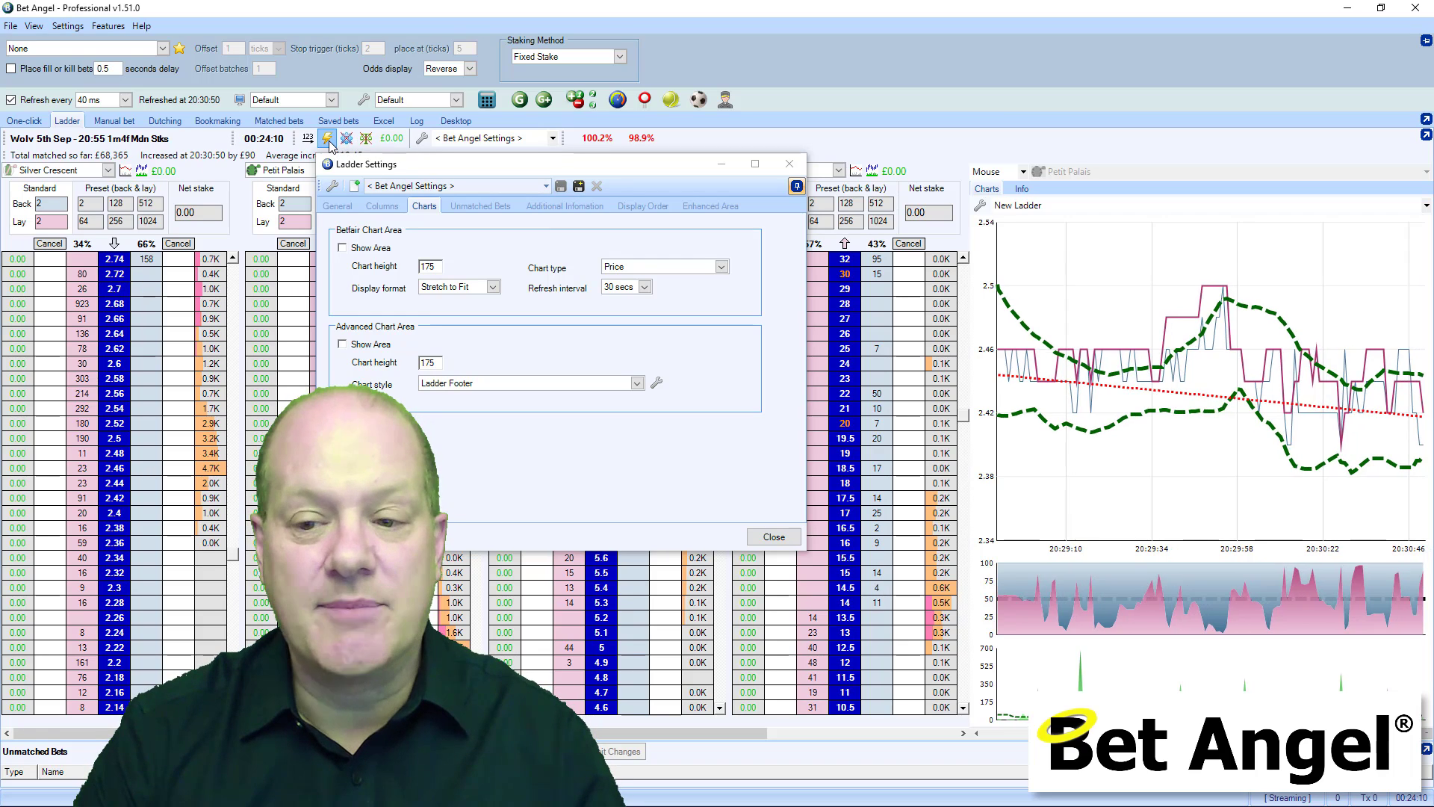
left_click(328, 138)
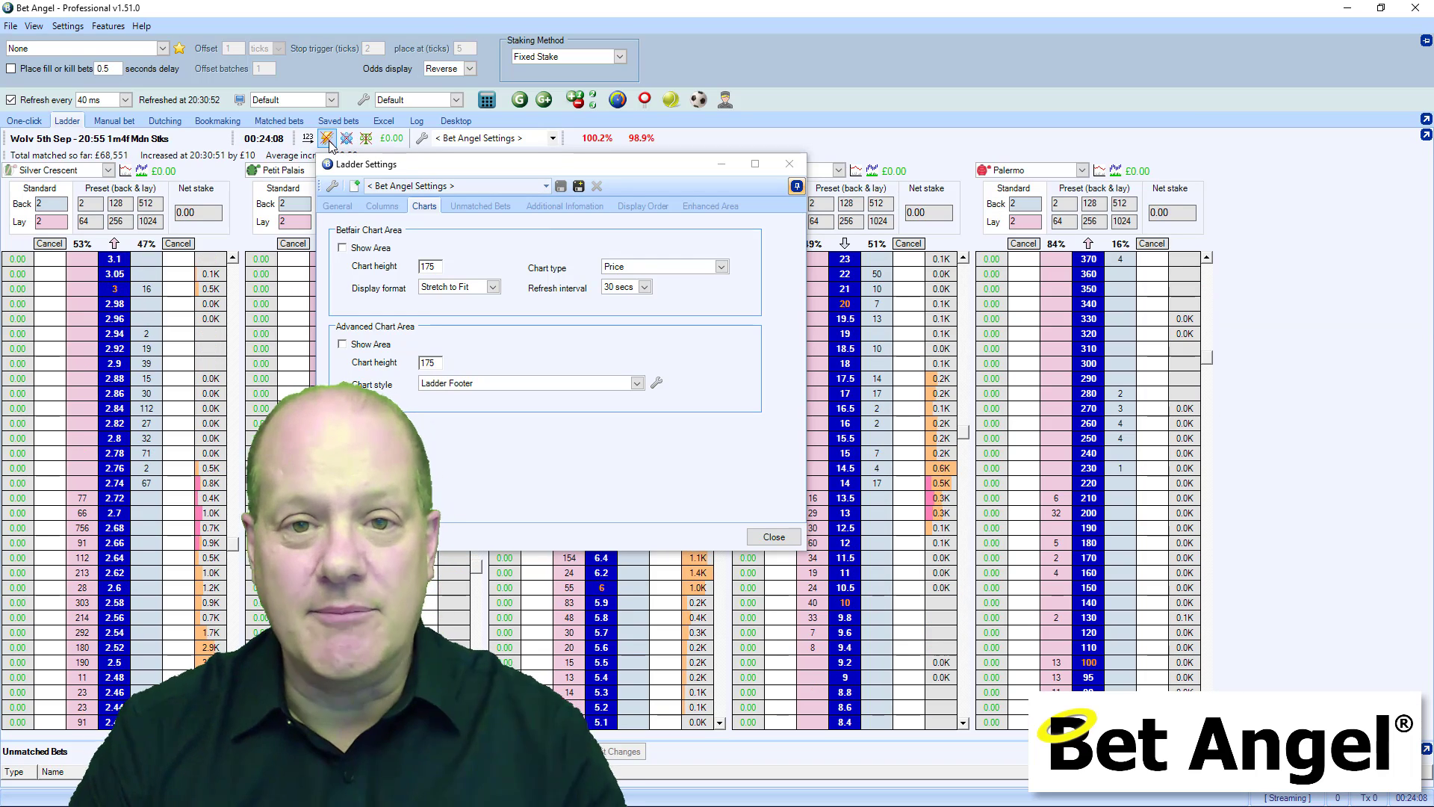
left_click(328, 139)
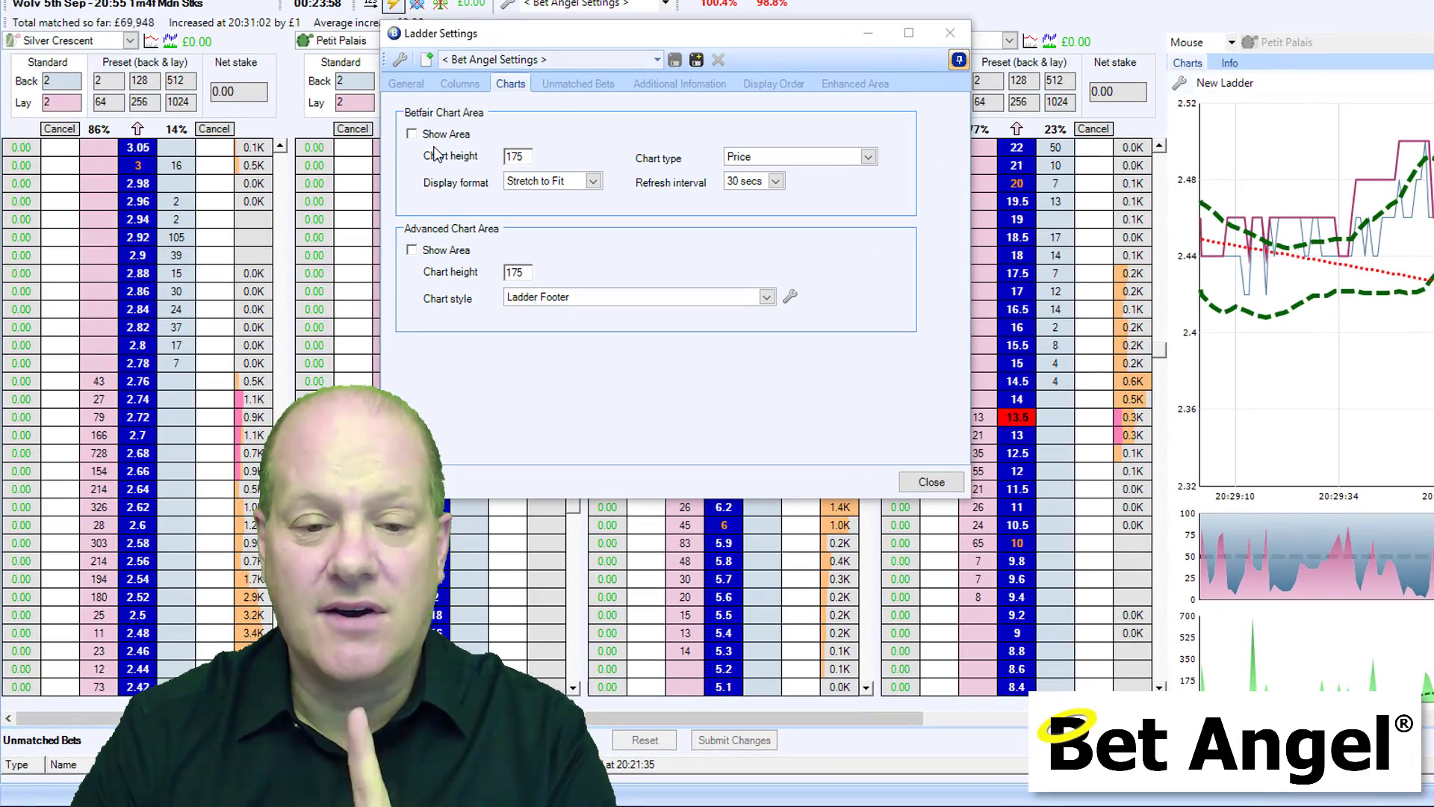
left_click(437, 142)
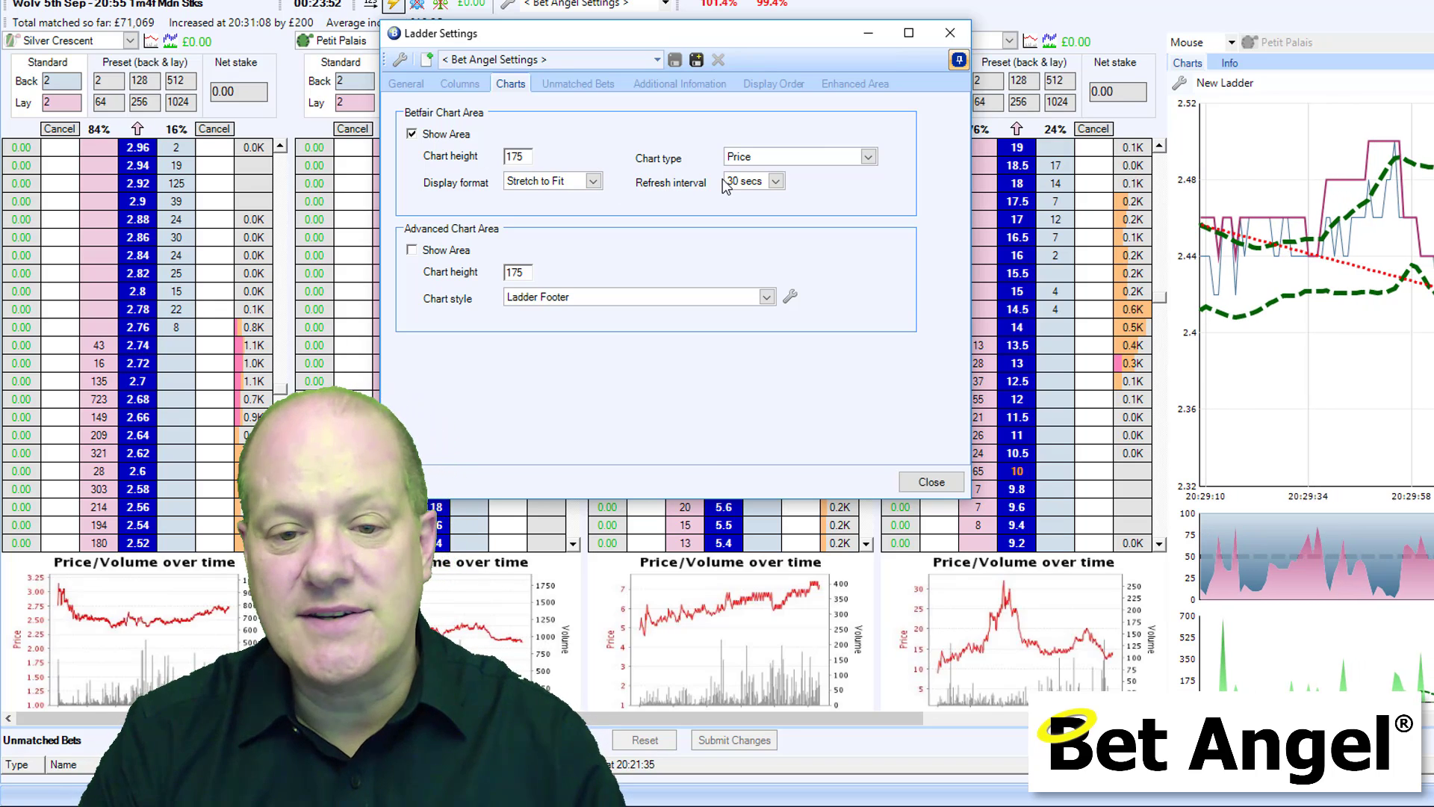
left_click(771, 159)
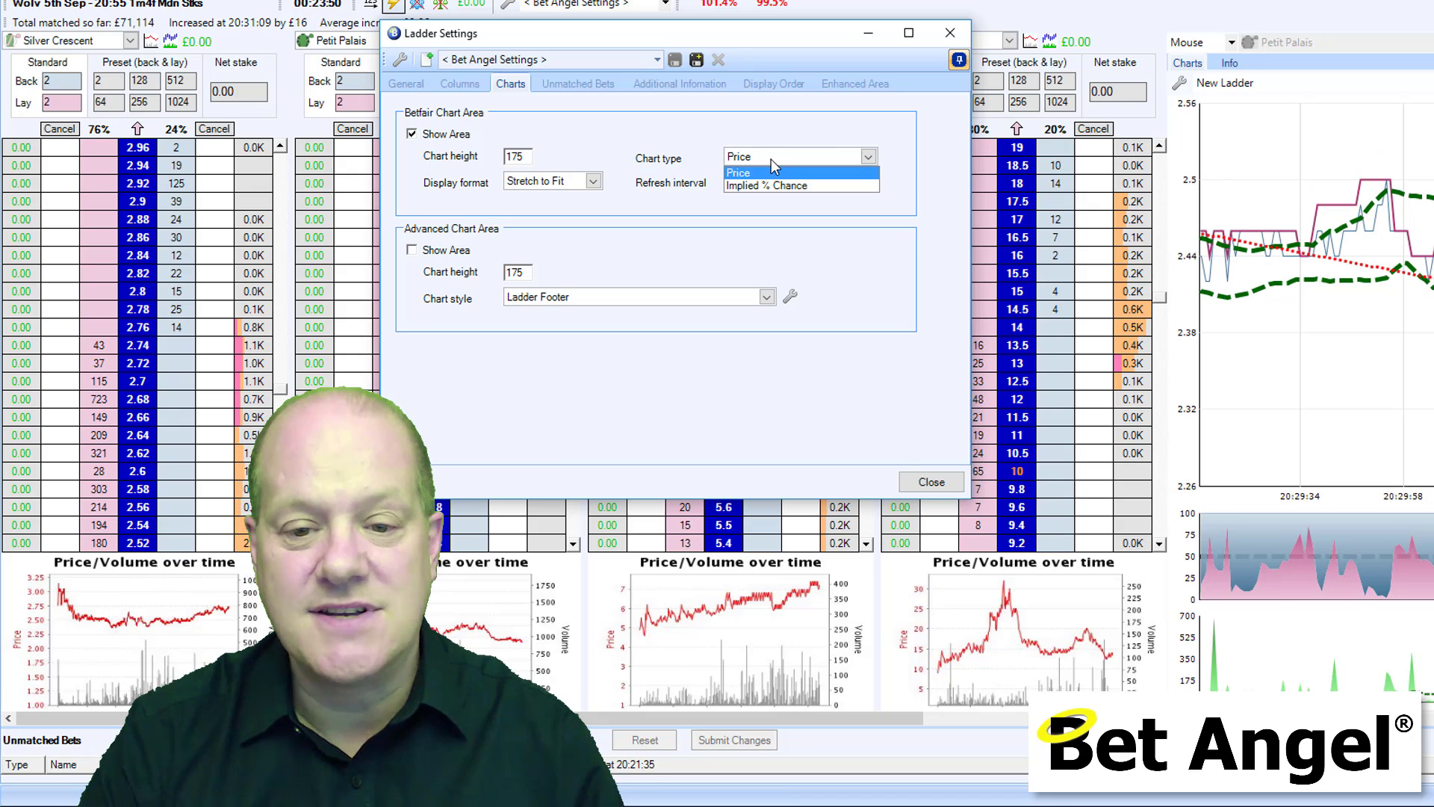
left_click(770, 159)
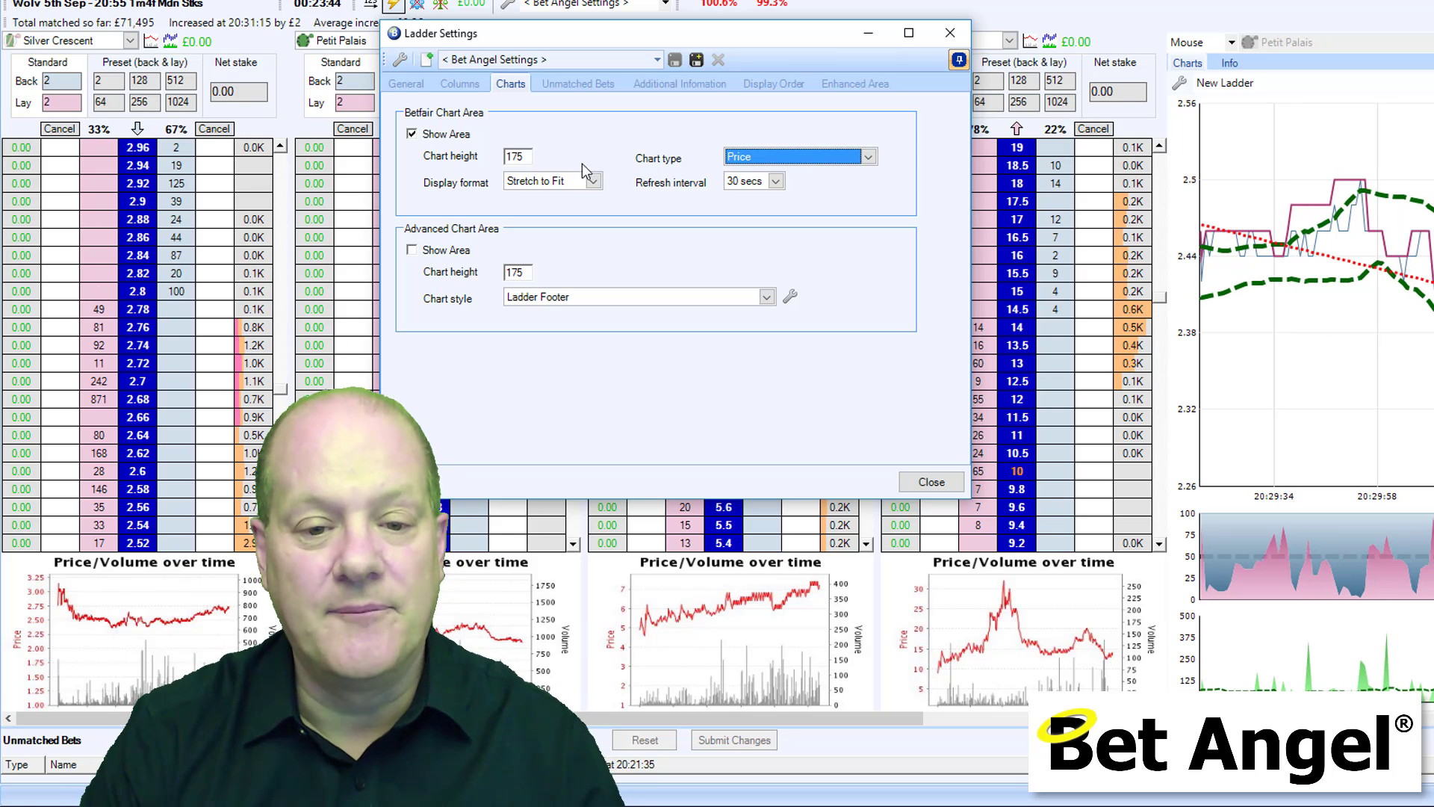
left_click(436, 137)
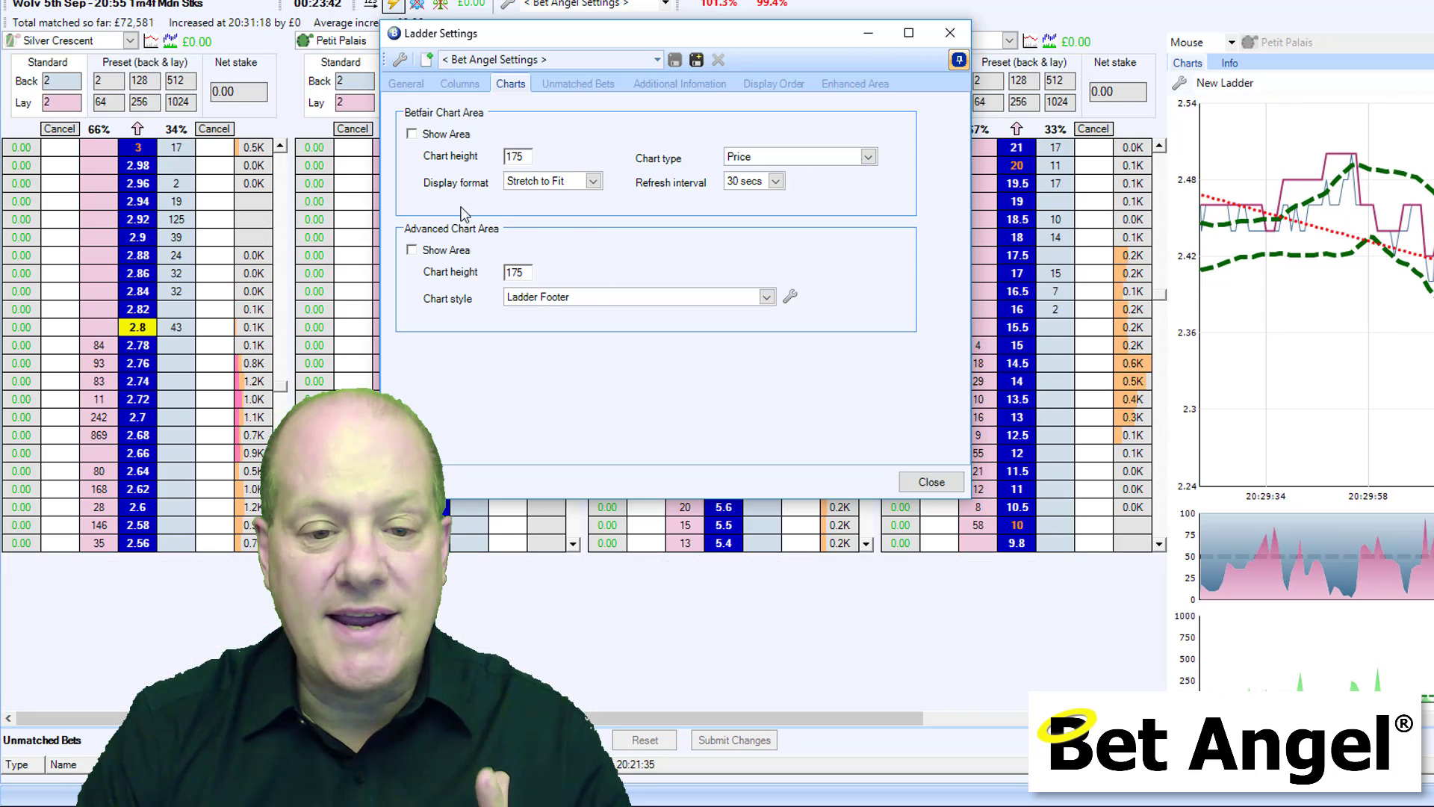
Show the Advanced Chart Area beneath each ladder, keeping the Ladder Footer chart style
left_click(463, 251)
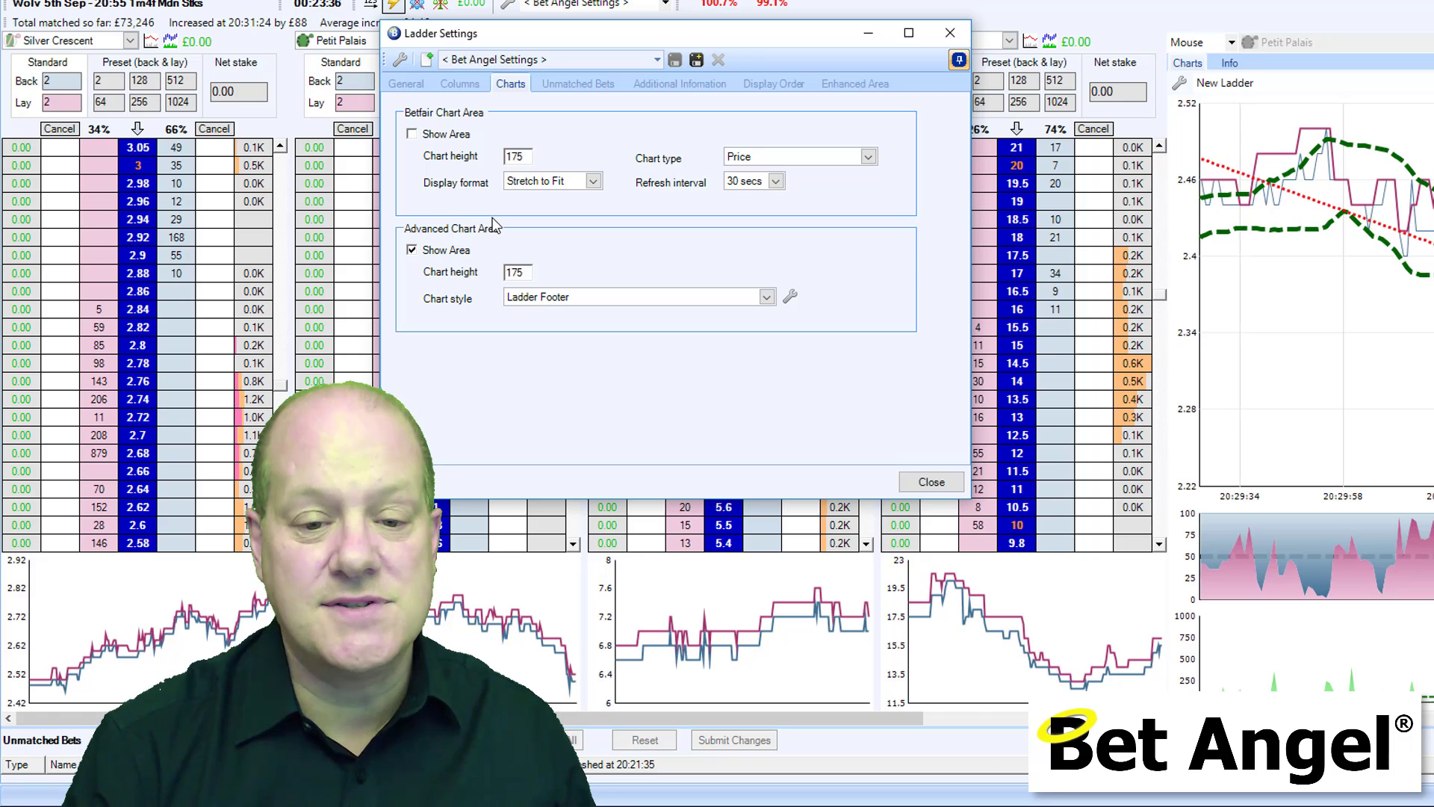
left_click(765, 298)
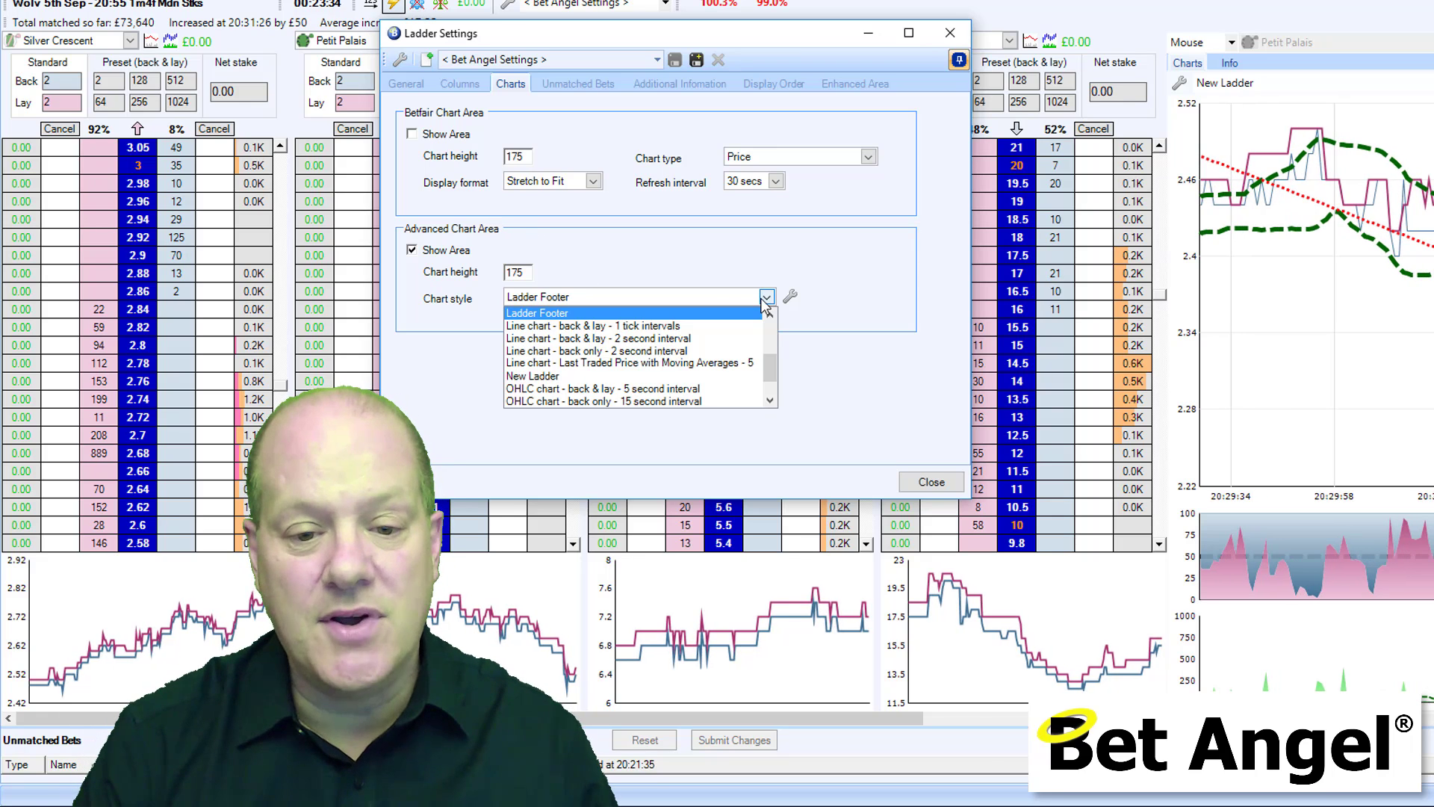
left_click(714, 261)
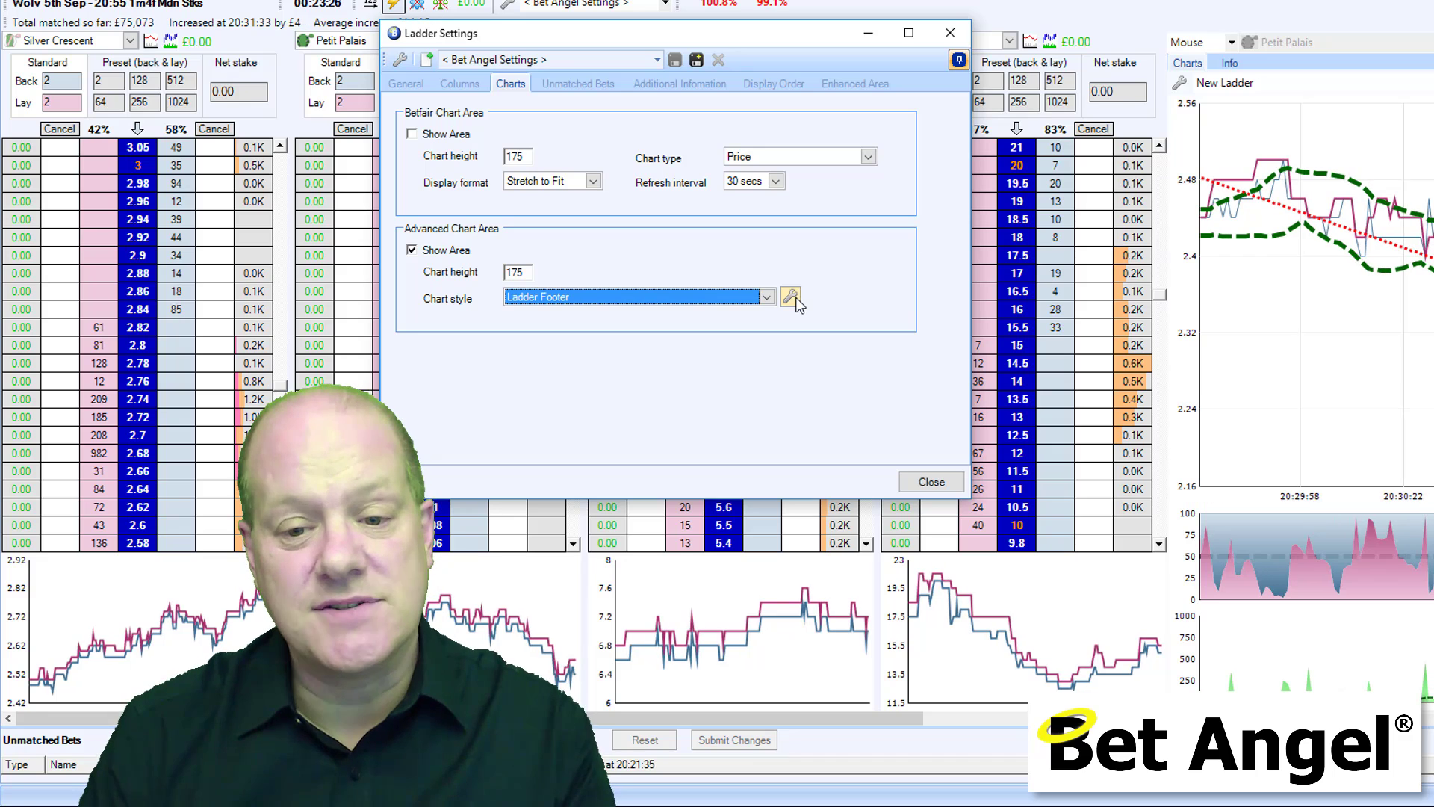
left_click(766, 301)
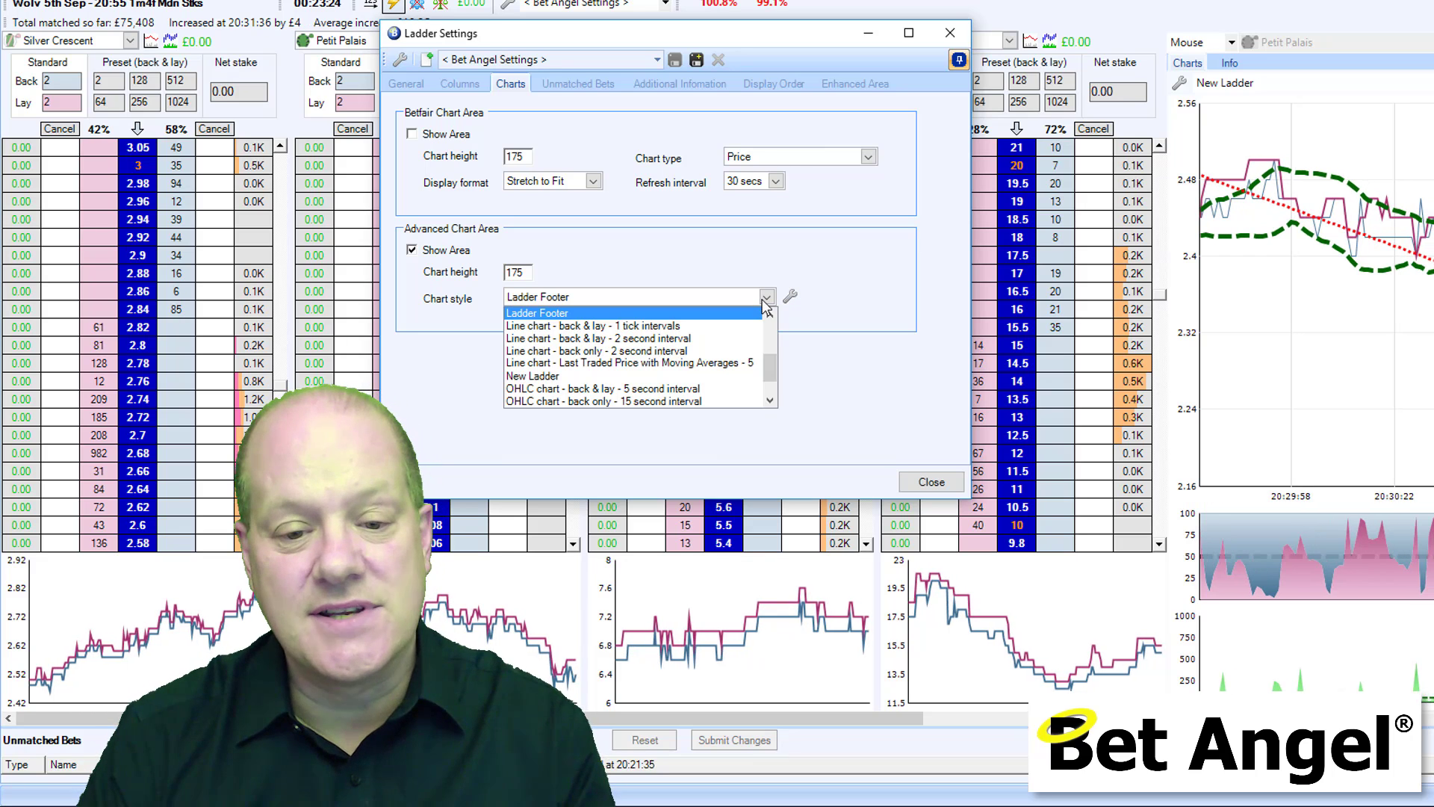
scroll(771, 366, "down", 1)
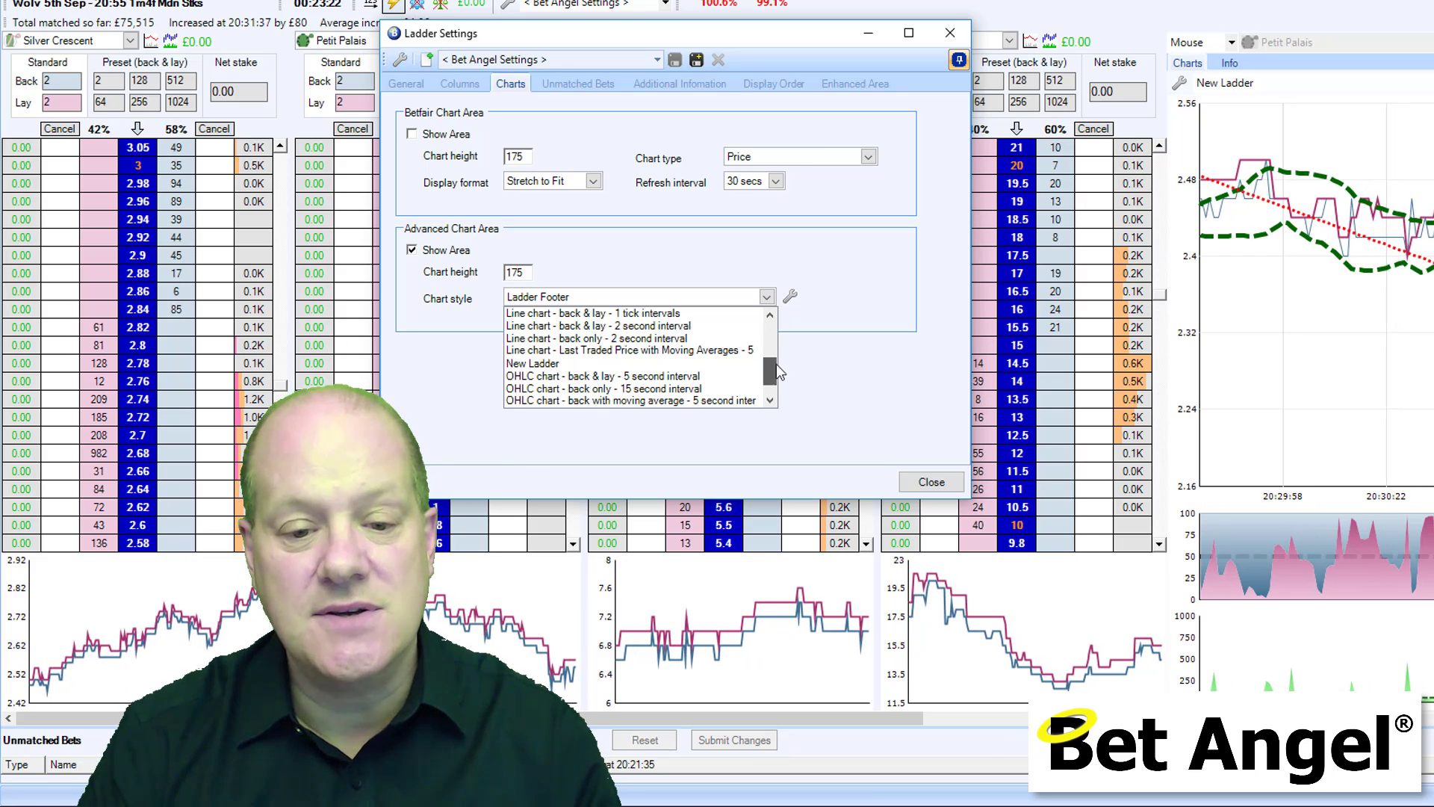
left_click(790, 297)
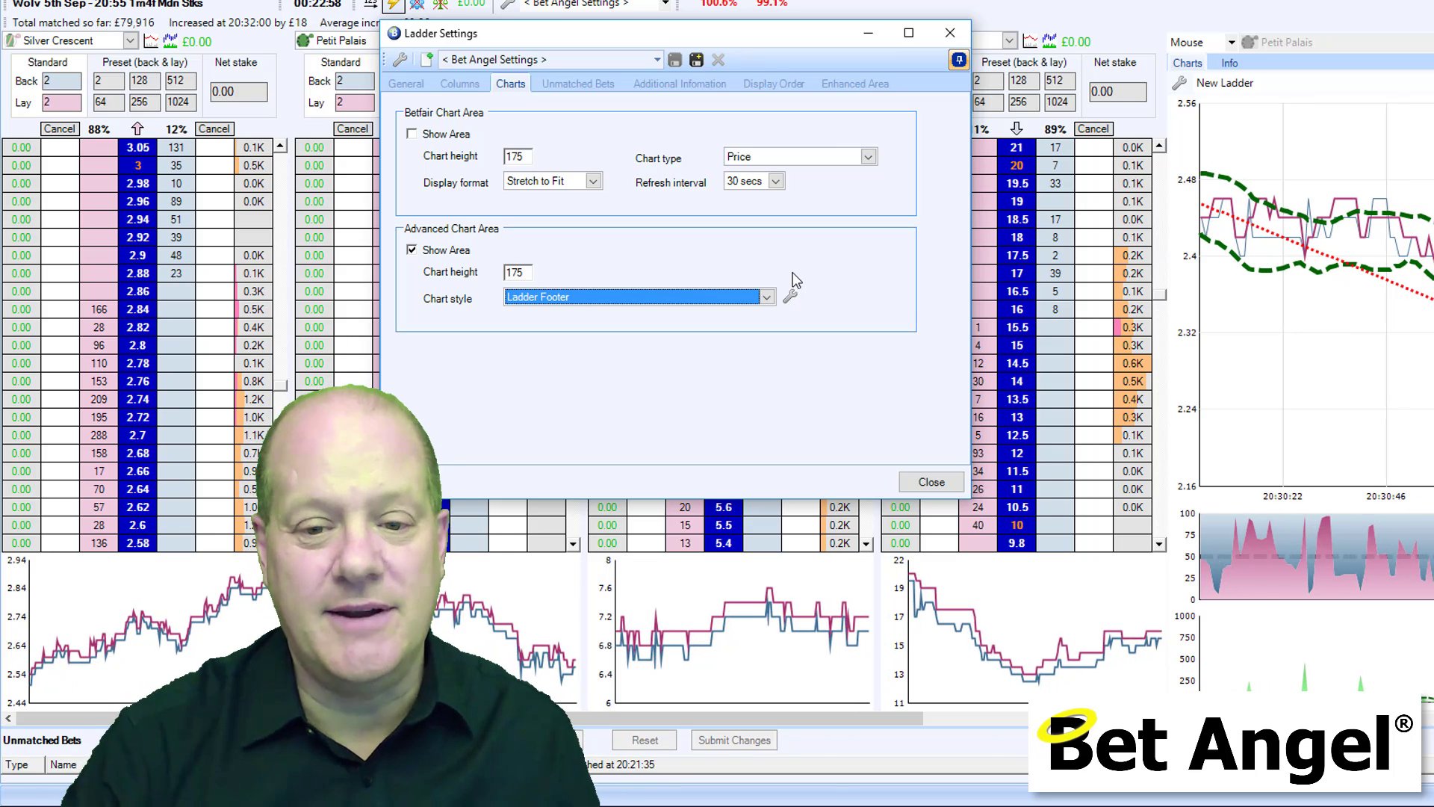
left_click(570, 86)
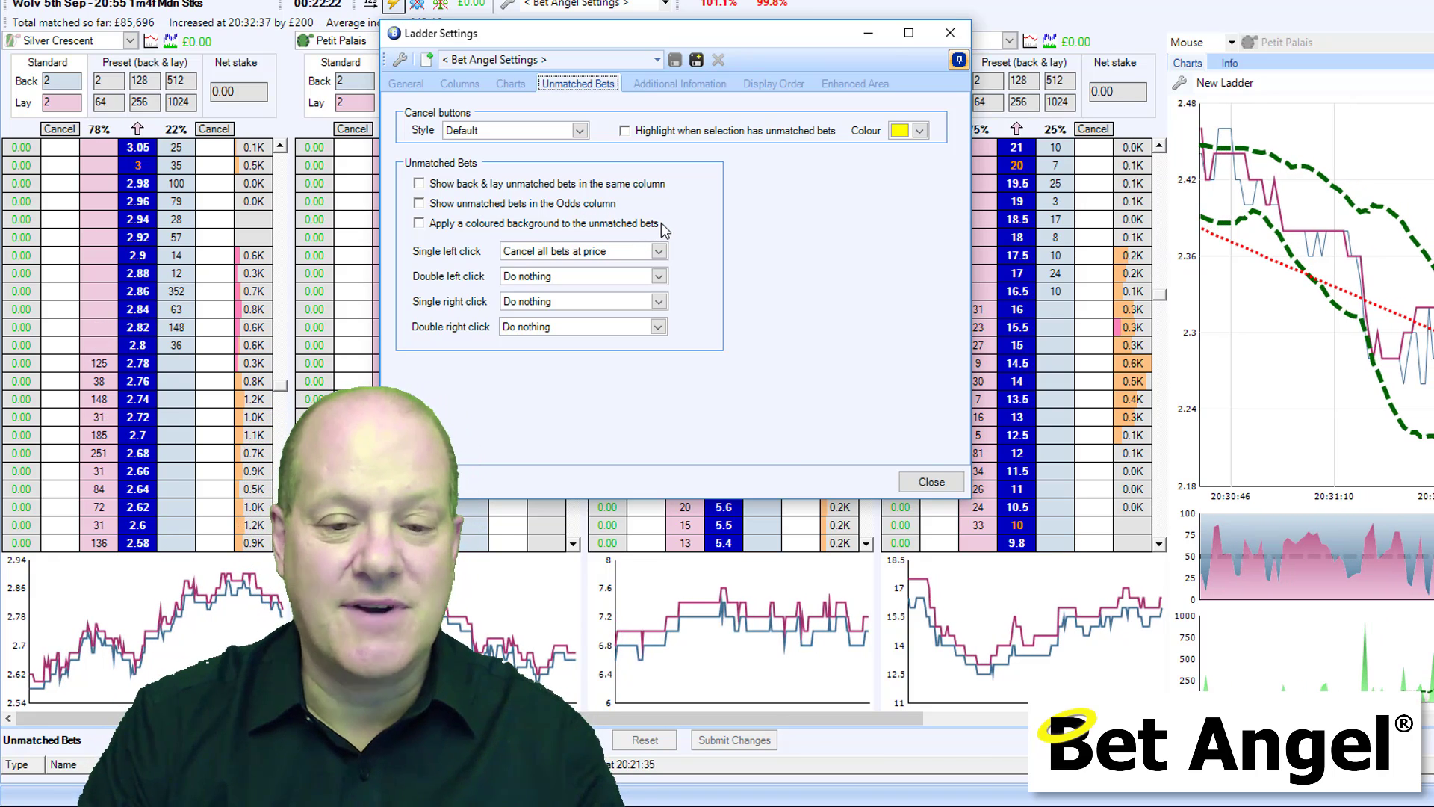
Keep single left click as Cancel all bets at price, then view Additional Information
left_click(658, 253)
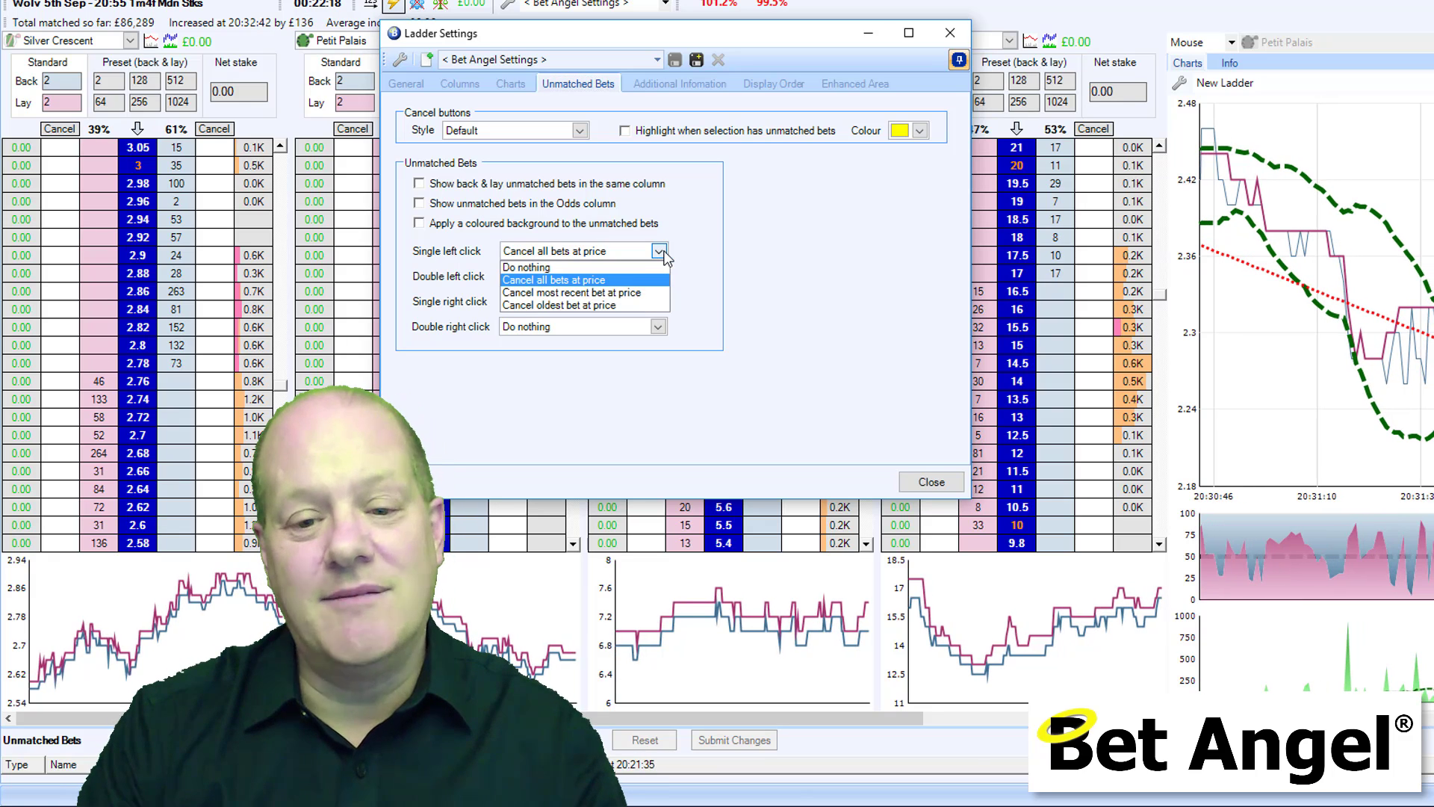
left_click(660, 251)
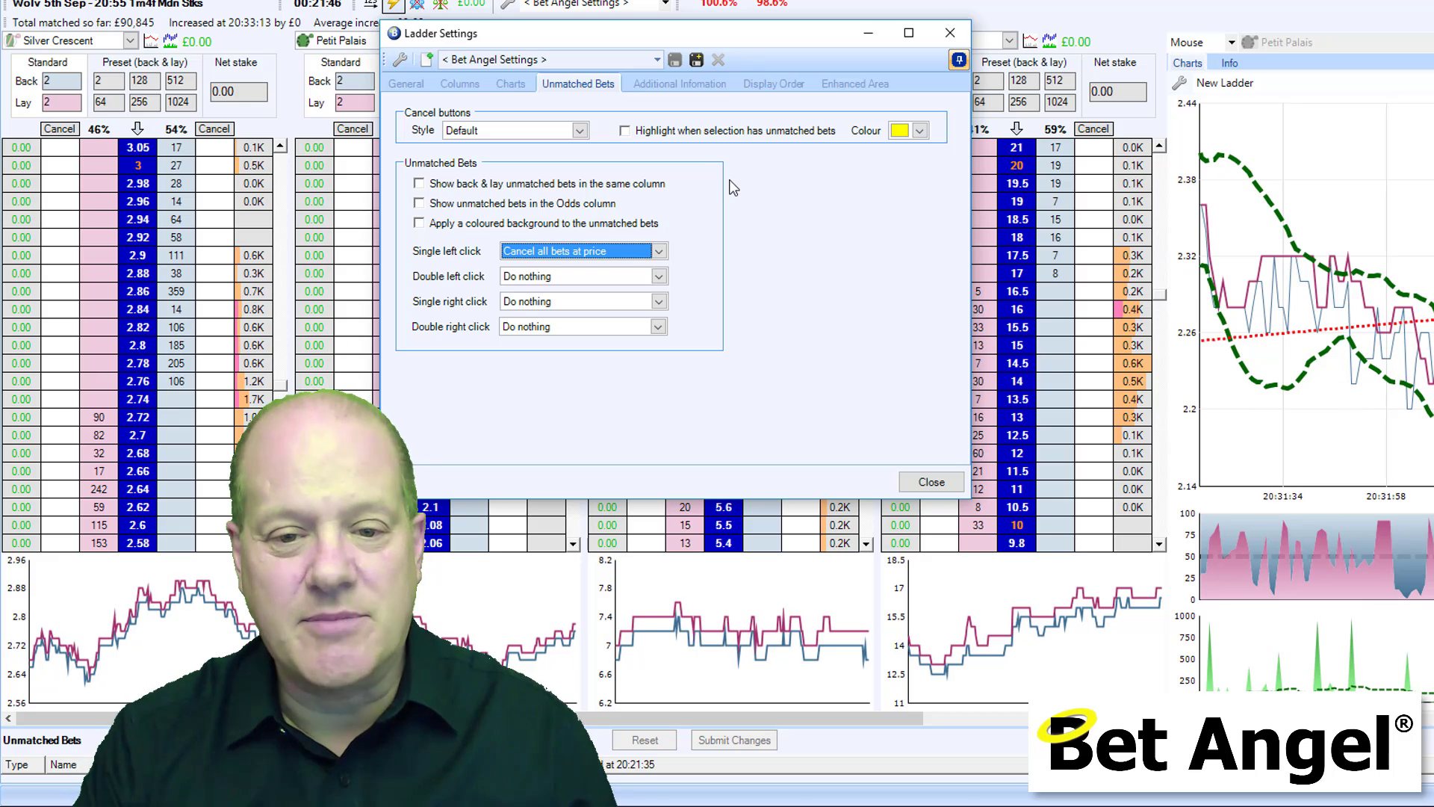
left_click(680, 83)
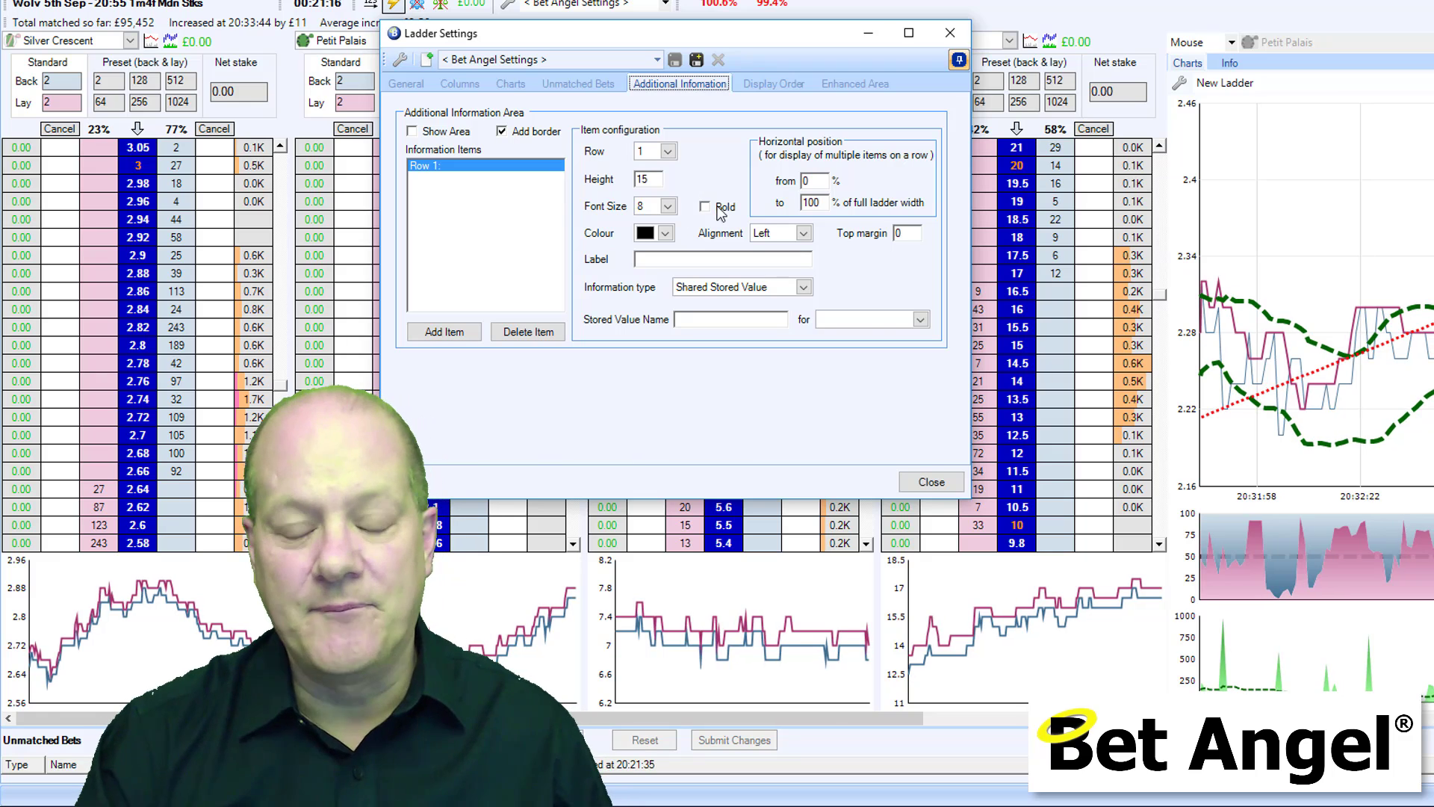
Set Row 1's information type to Preset Information and browse the preset items
left_click(803, 287)
left_click(791, 306)
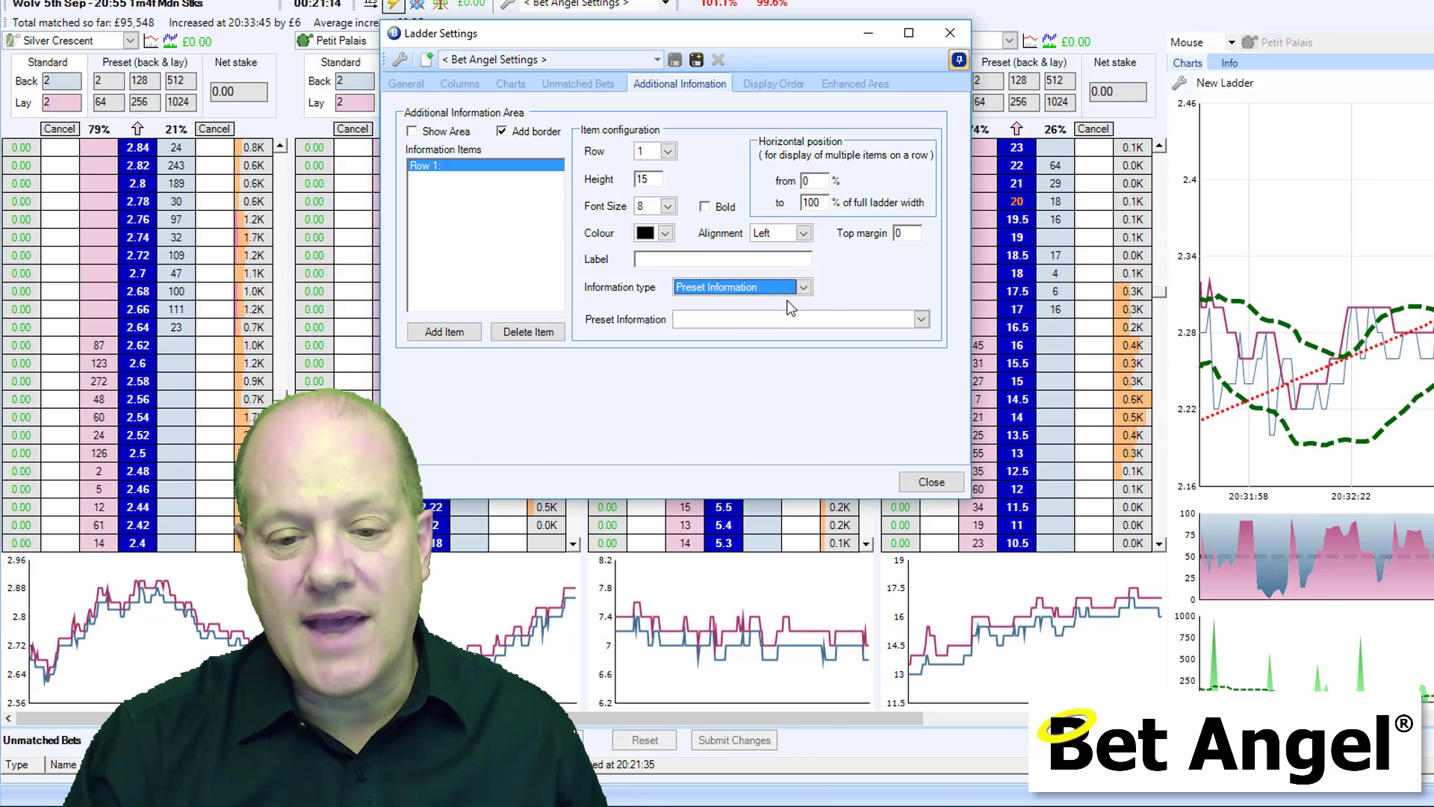
left_click(848, 320)
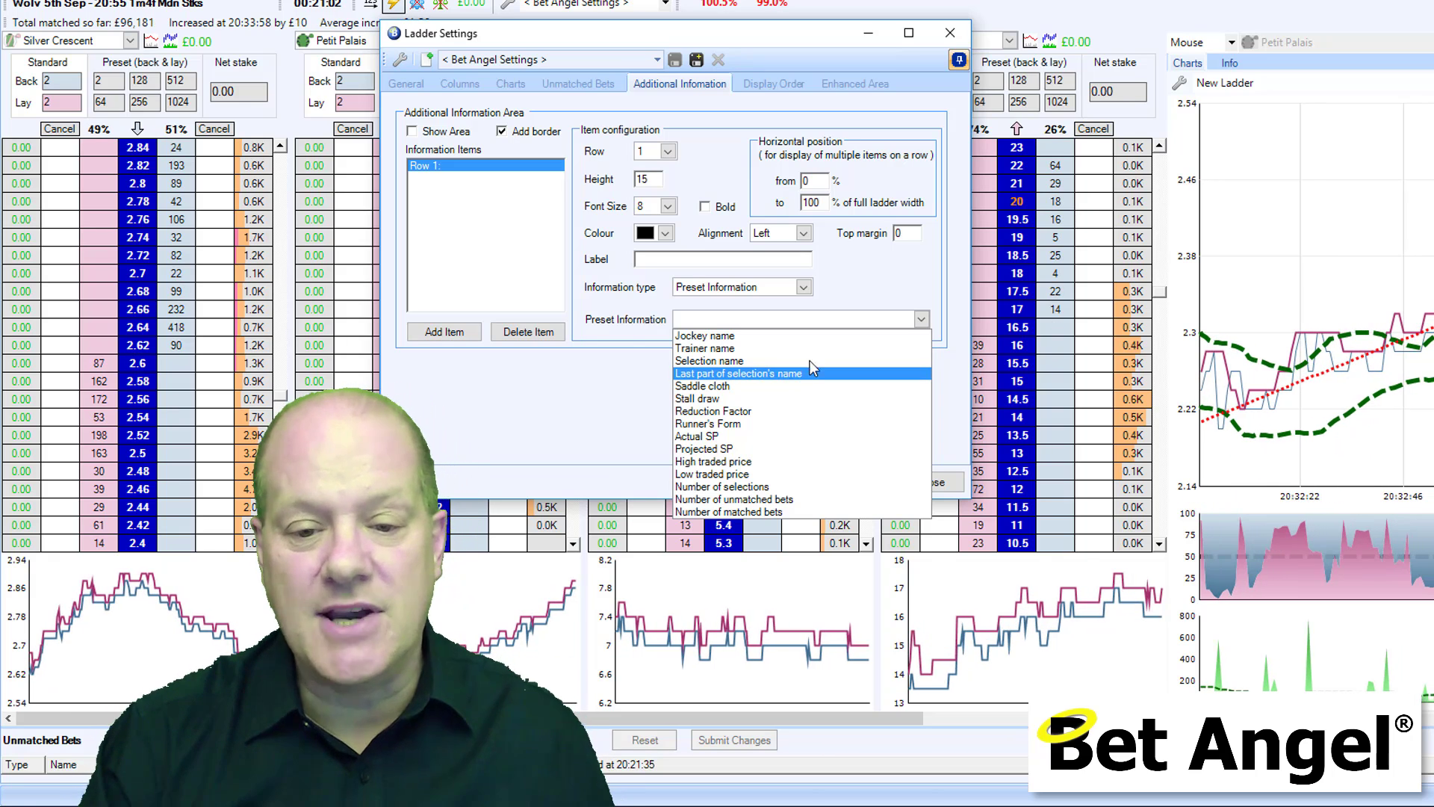
left_click(728, 246)
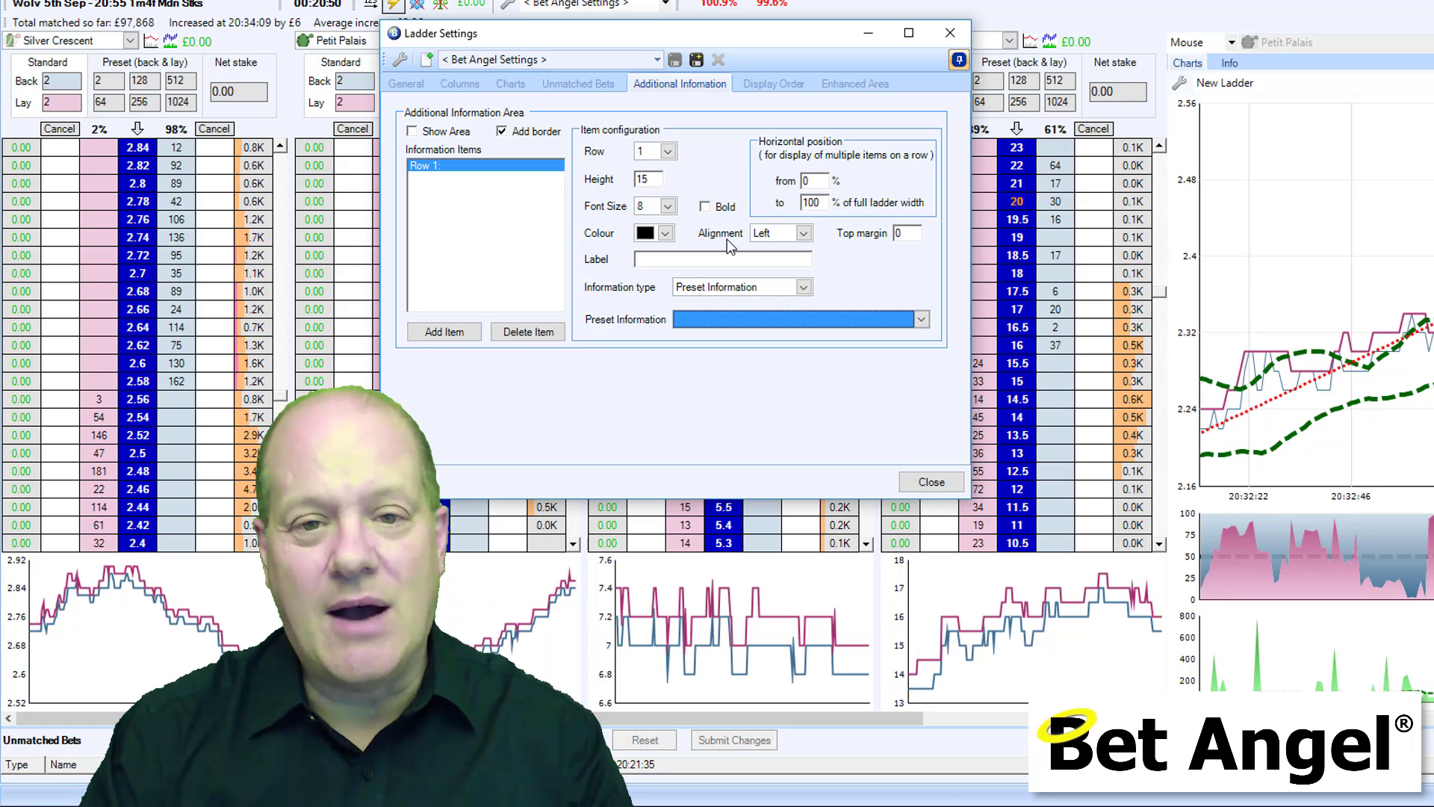
Try Shared Stored Value for Row 1, then switch it back to Preset Information
left_click(759, 286)
left_click(743, 320)
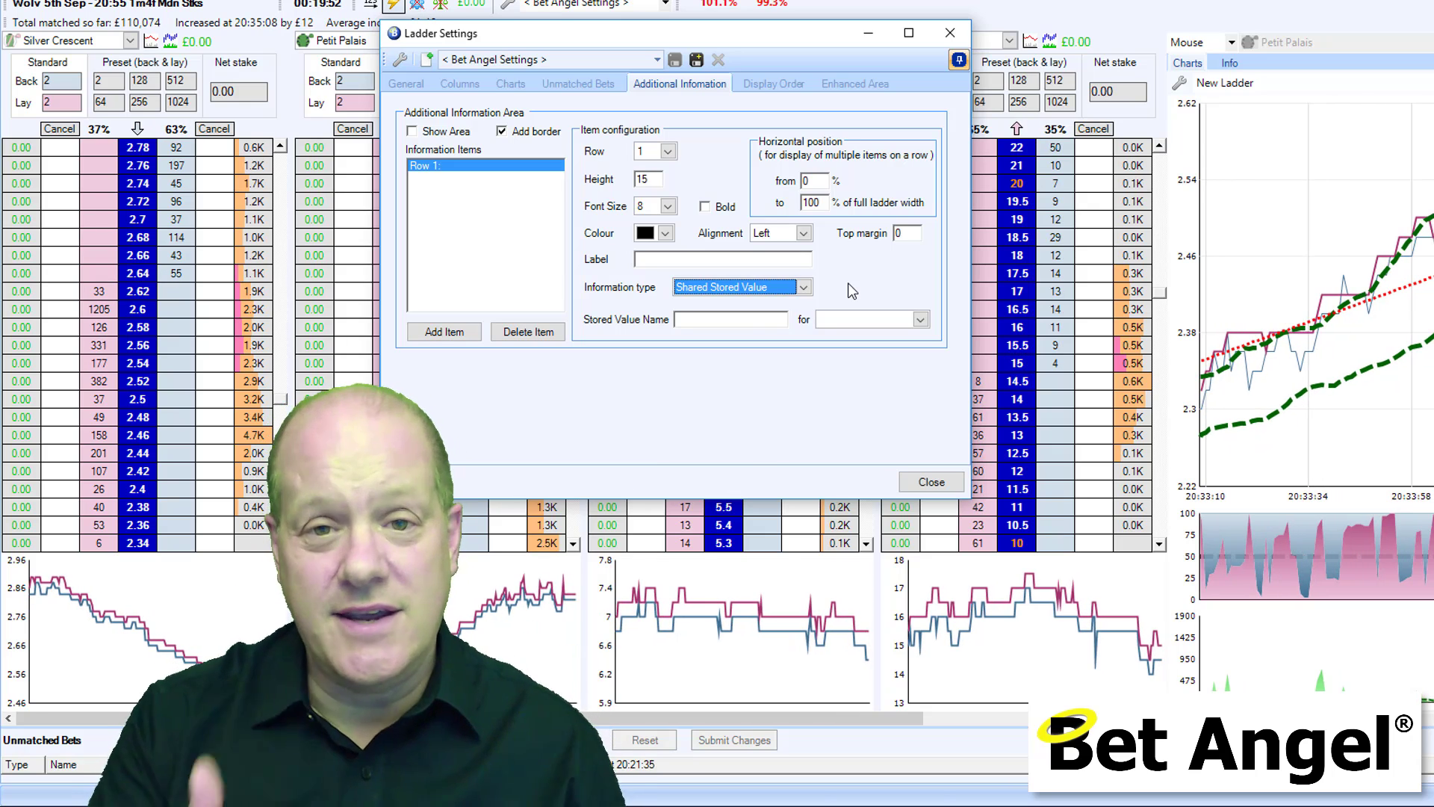
left_click(803, 287)
left_click(799, 298)
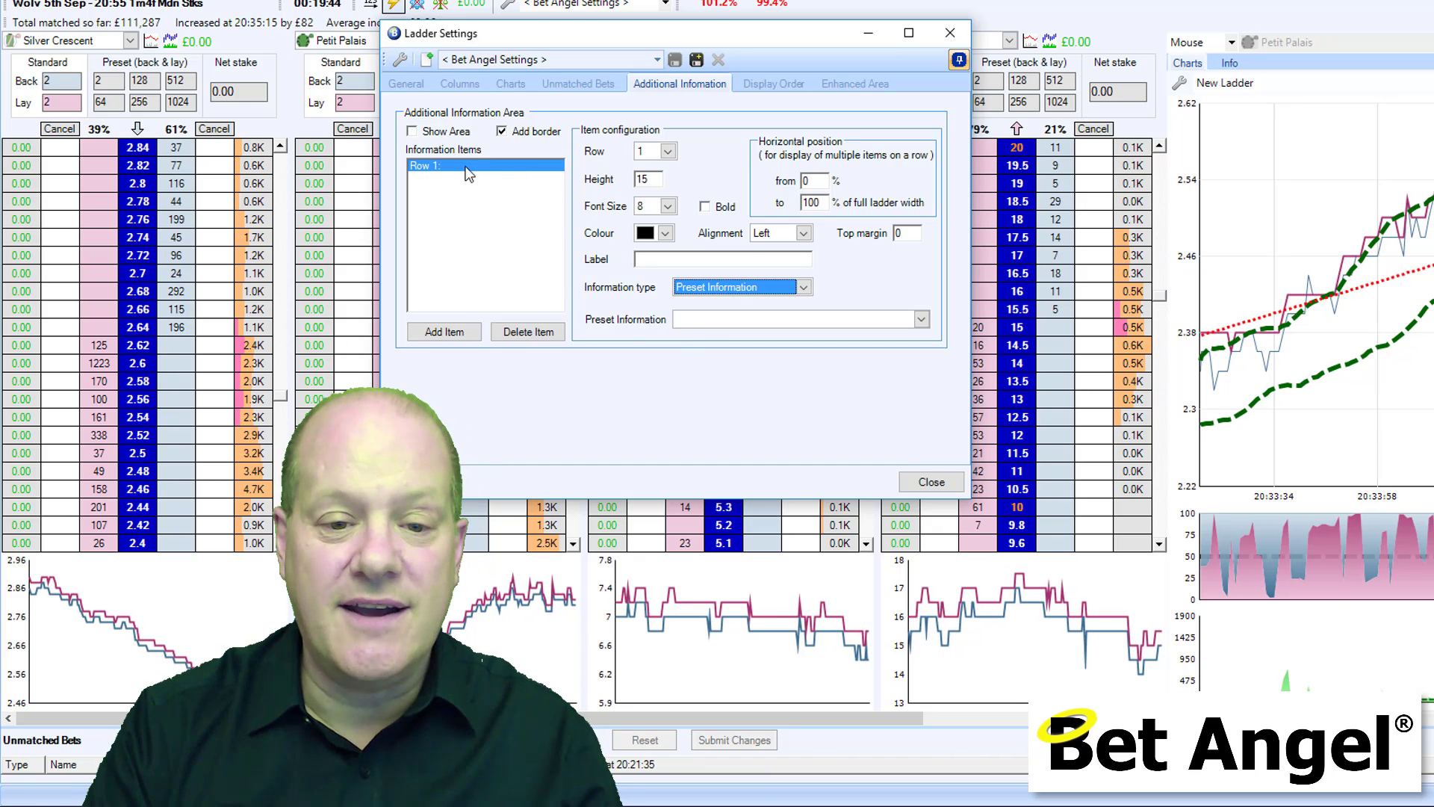
left_click(463, 334)
left_click(462, 334)
left_click(462, 333)
left_click(462, 333)
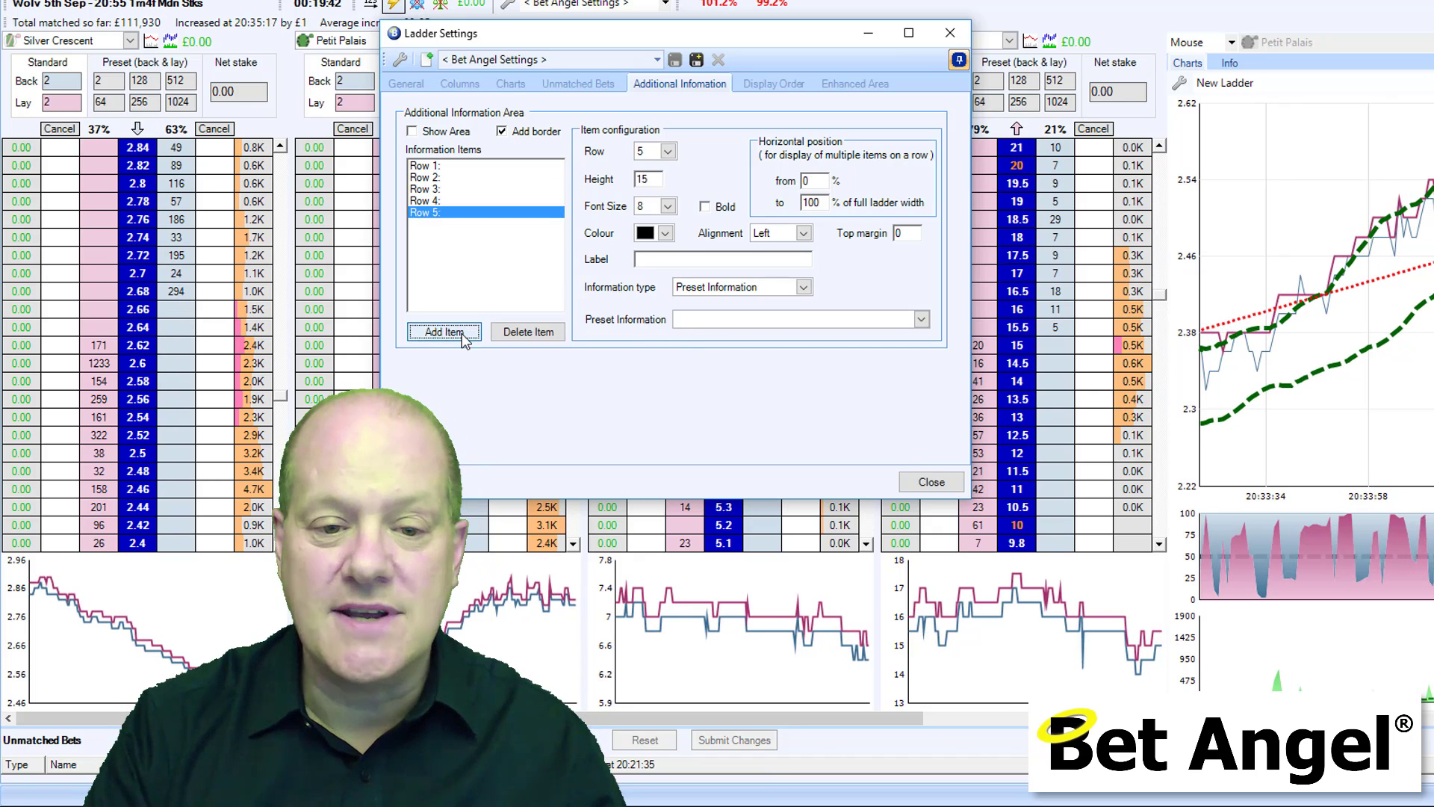
left_click(462, 333)
left_click(462, 333)
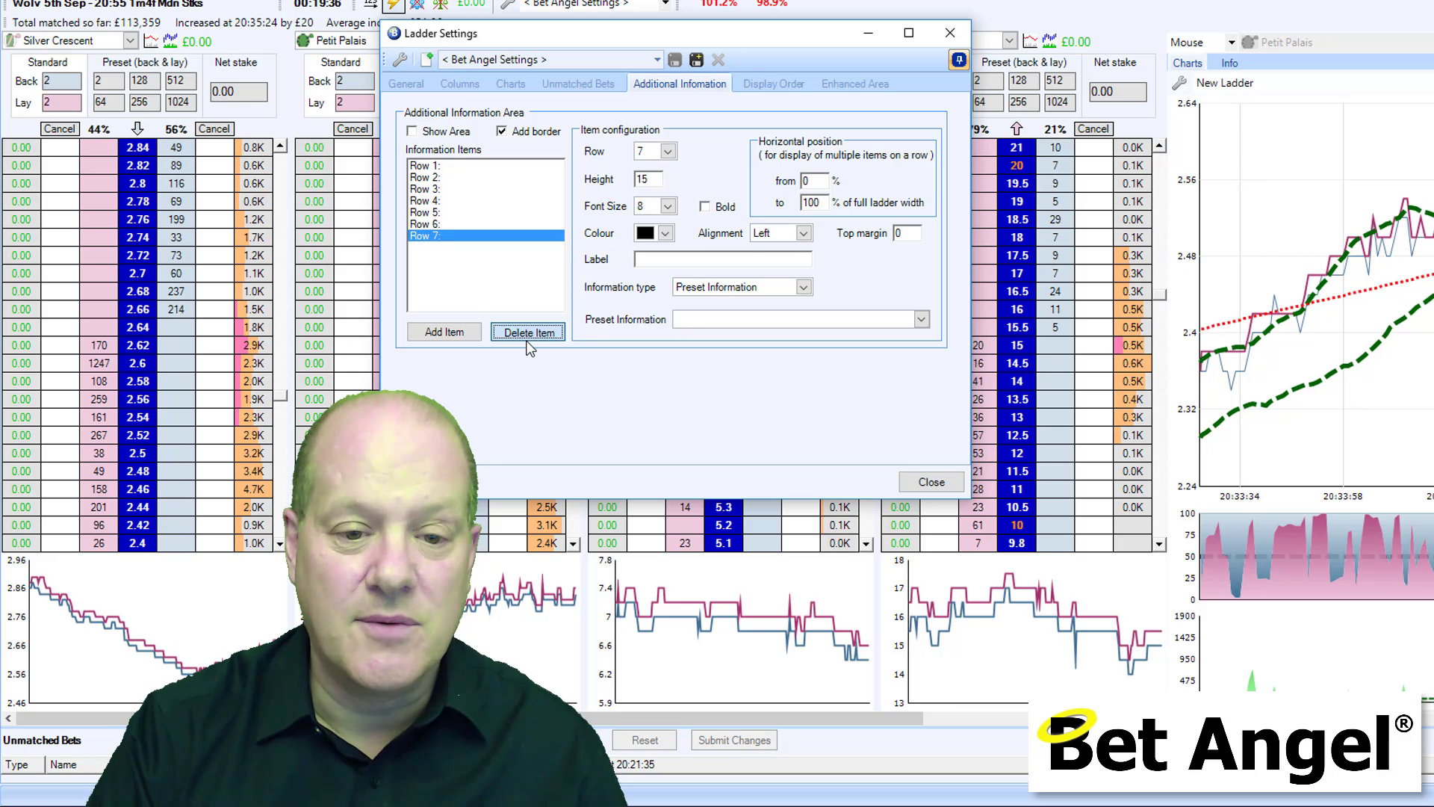
left_click(528, 332)
left_click(528, 333)
left_click(528, 332)
left_click(528, 332)
left_click(528, 333)
left_click(529, 333)
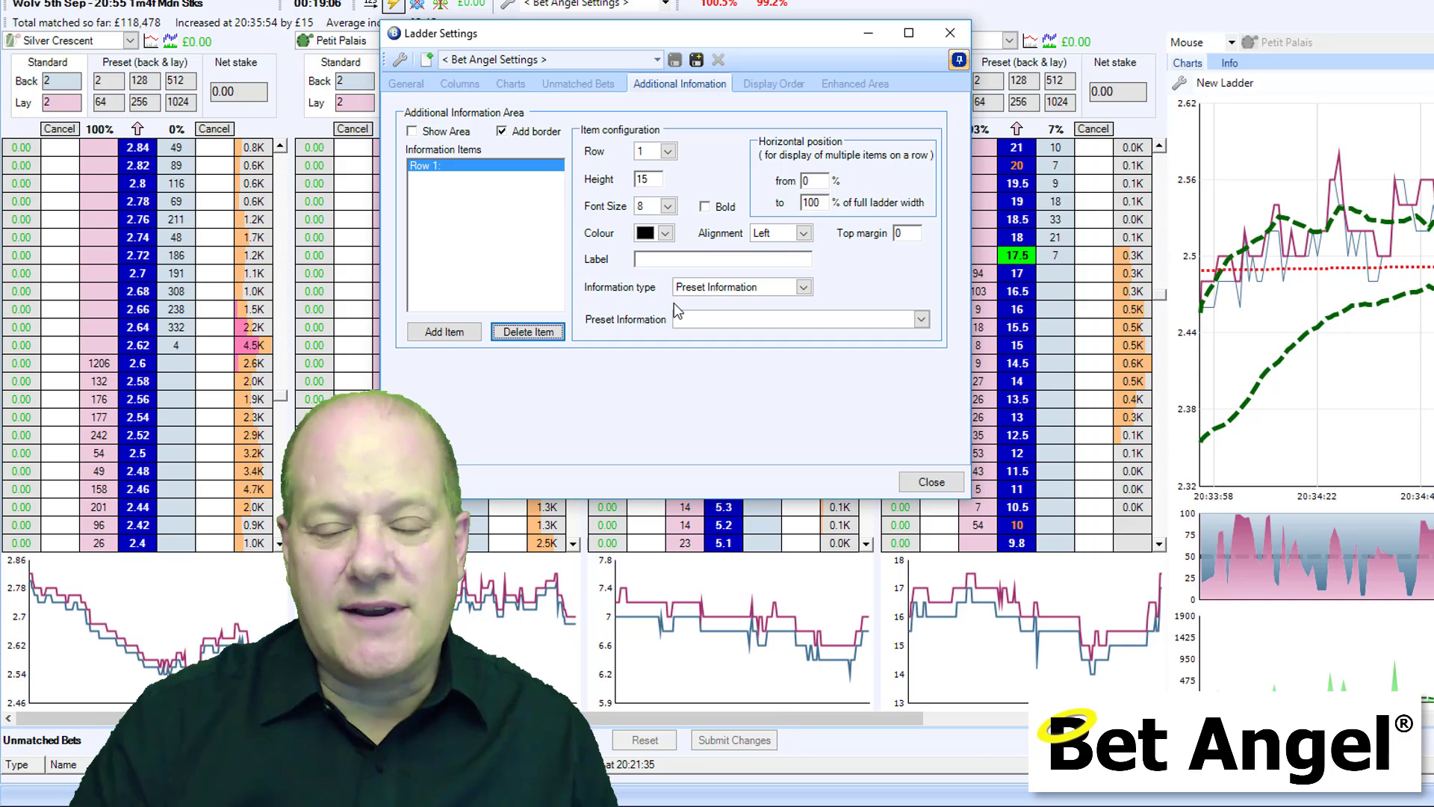
On the Display Order page, move Staking down two places and back again
left_click(764, 87)
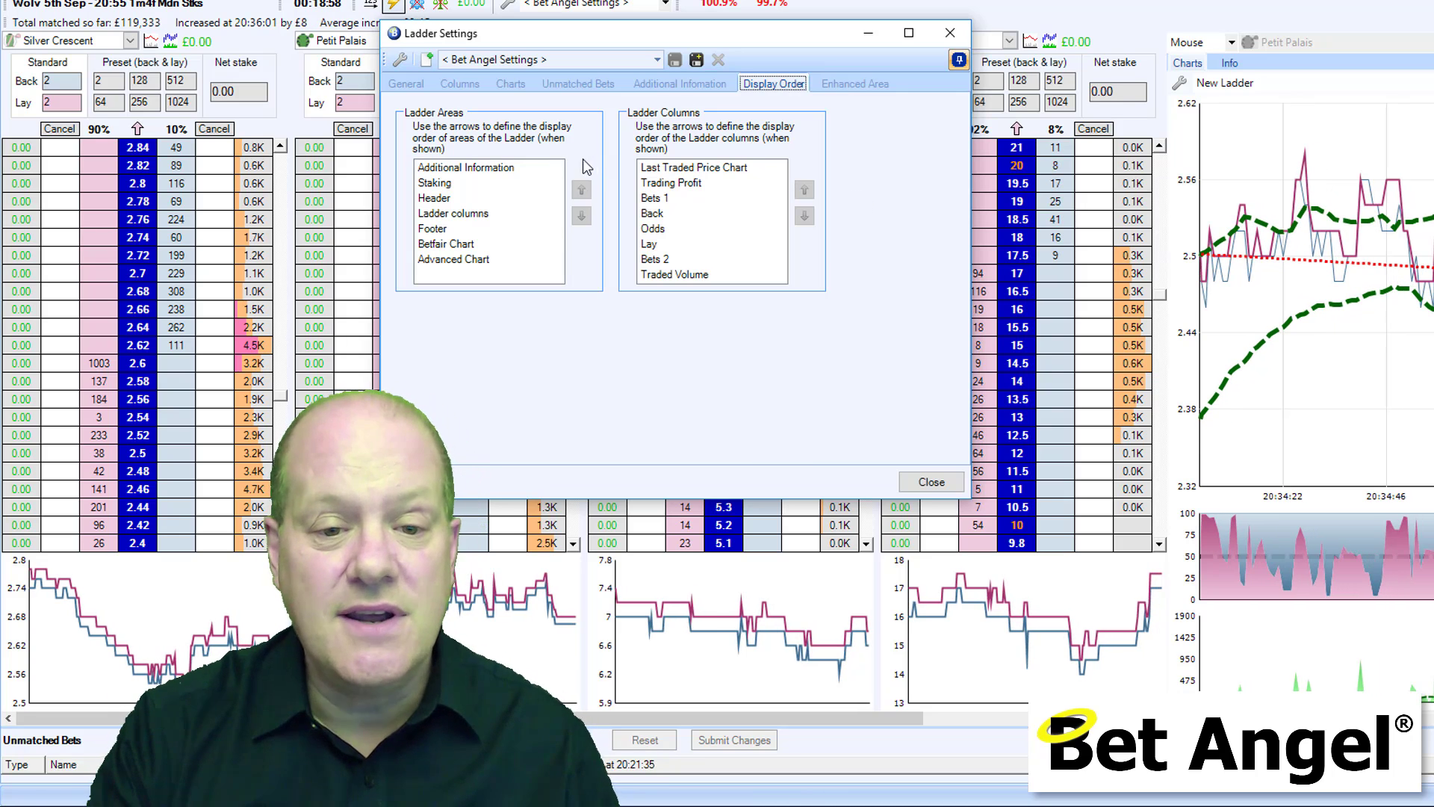
left_click(459, 183)
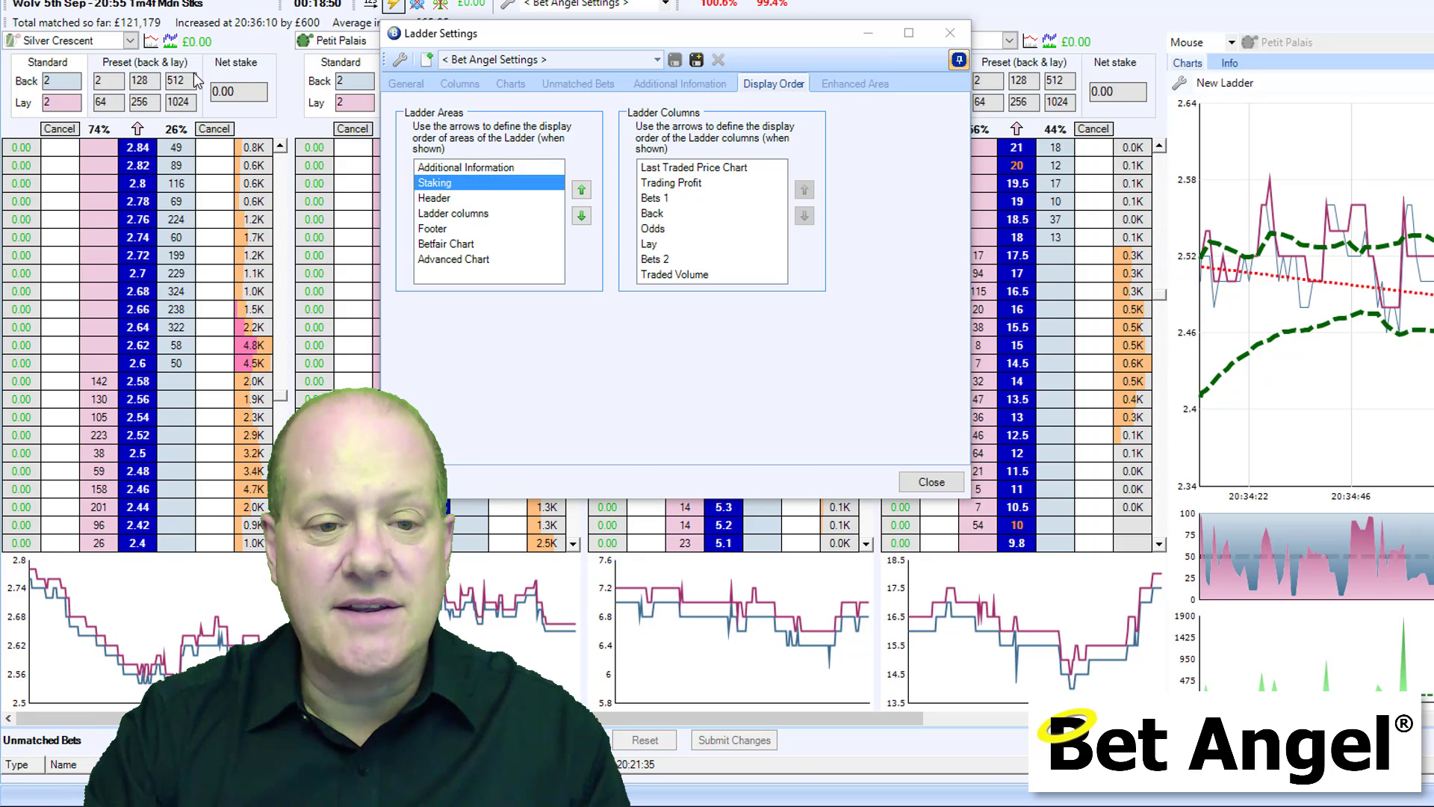
left_click(582, 217)
left_click(581, 216)
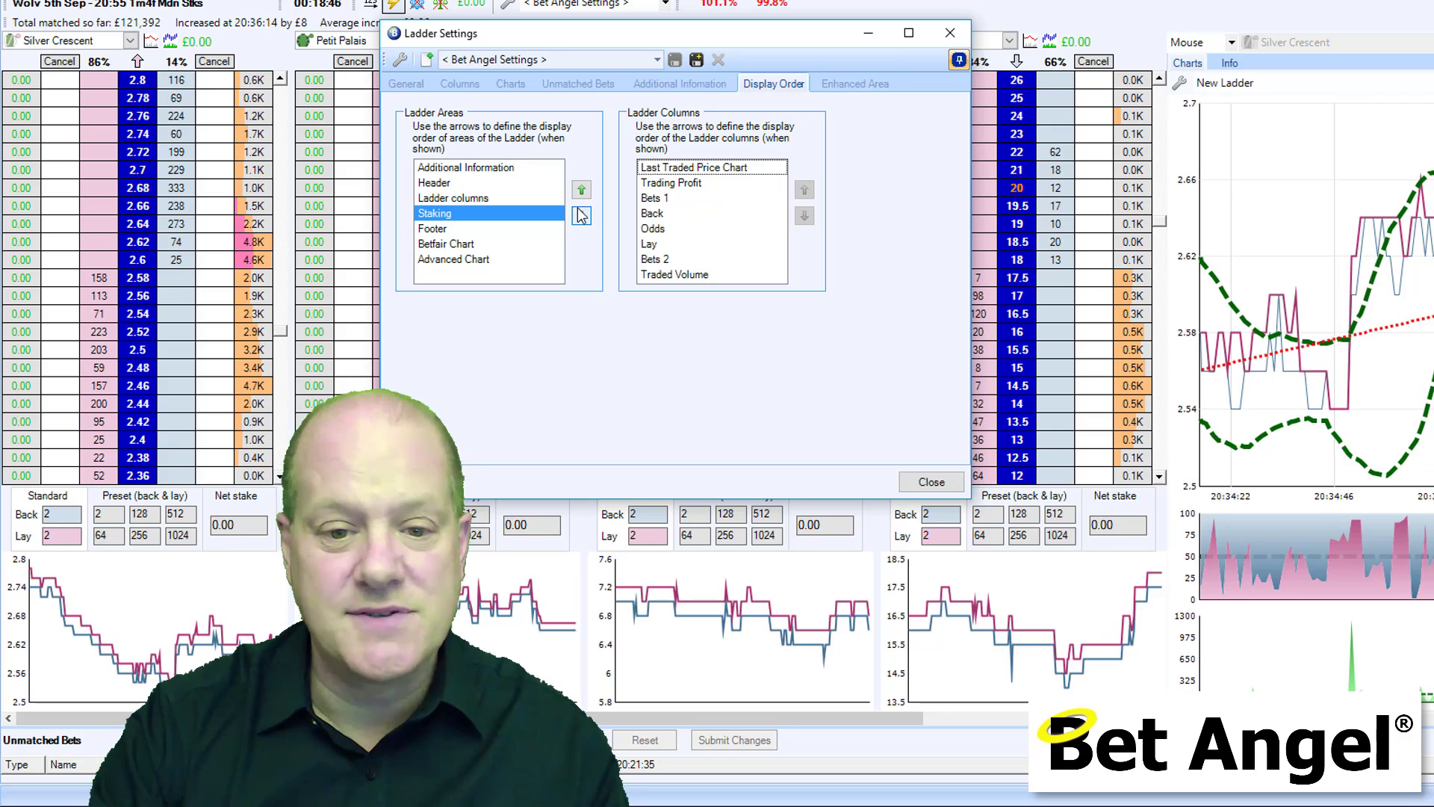
left_click(582, 191)
left_click(582, 191)
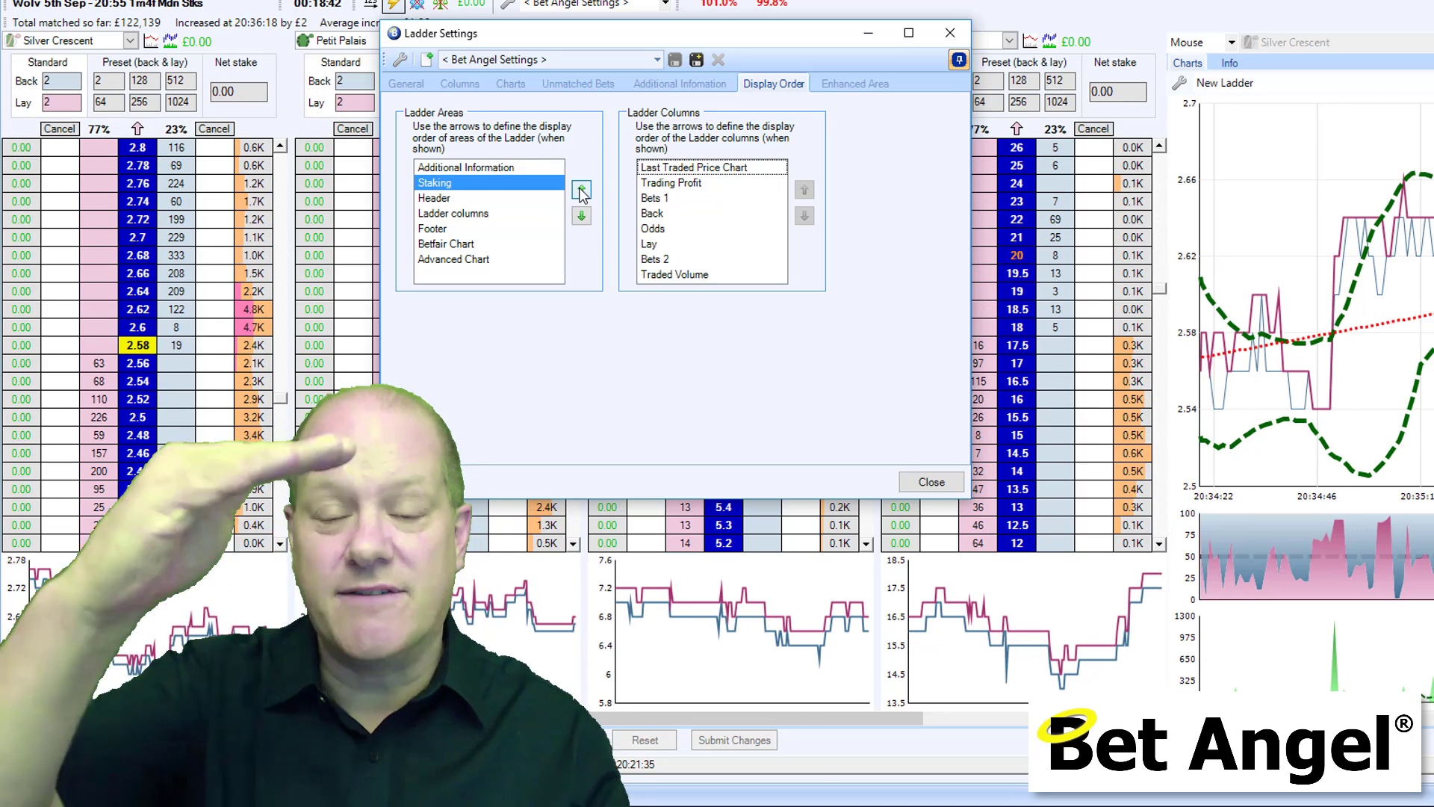
Move Advanced Chart up three places, then return it to the bottom
left_click(491, 261)
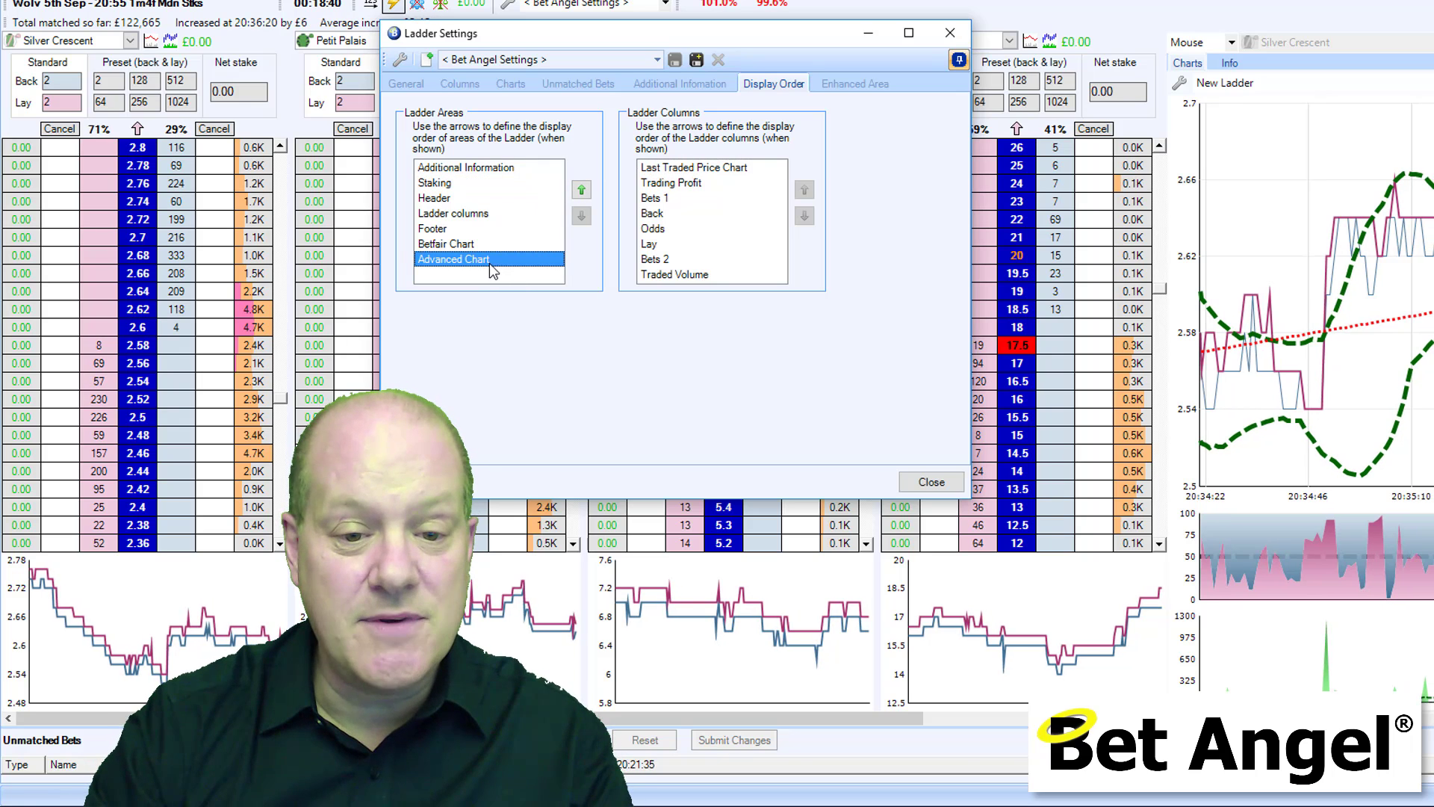
left_click(582, 191)
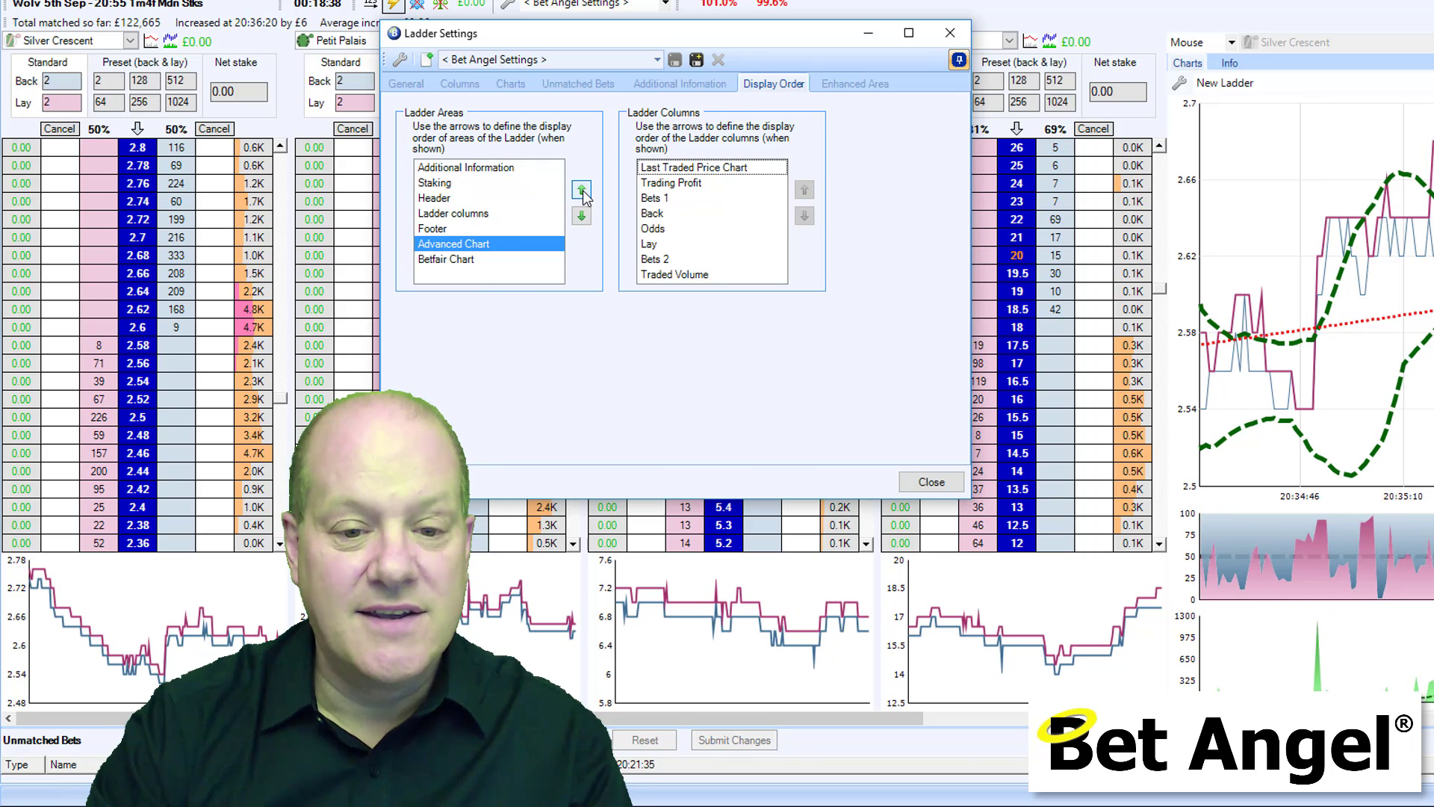
left_click(582, 191)
left_click(582, 191)
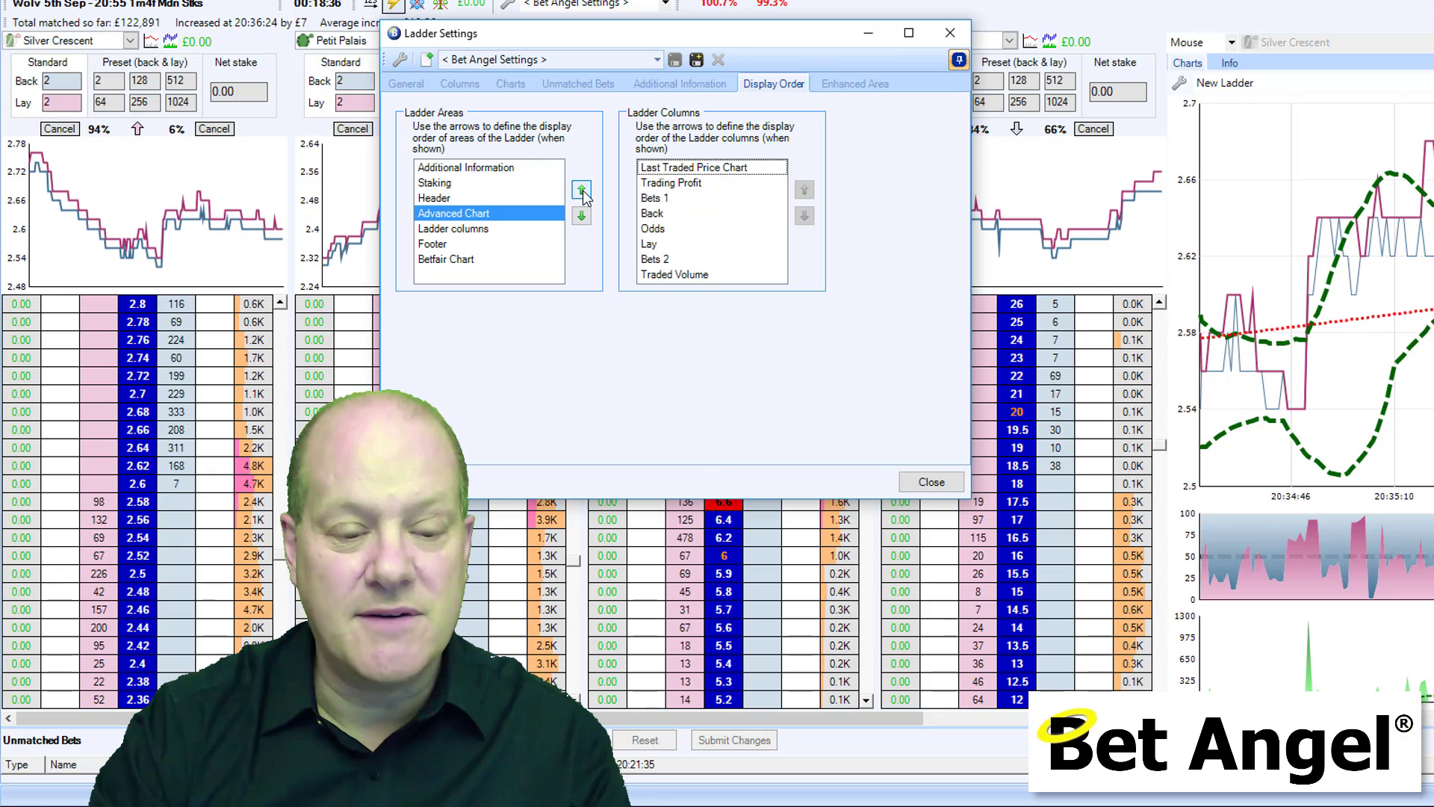
left_click(581, 215)
left_click(581, 216)
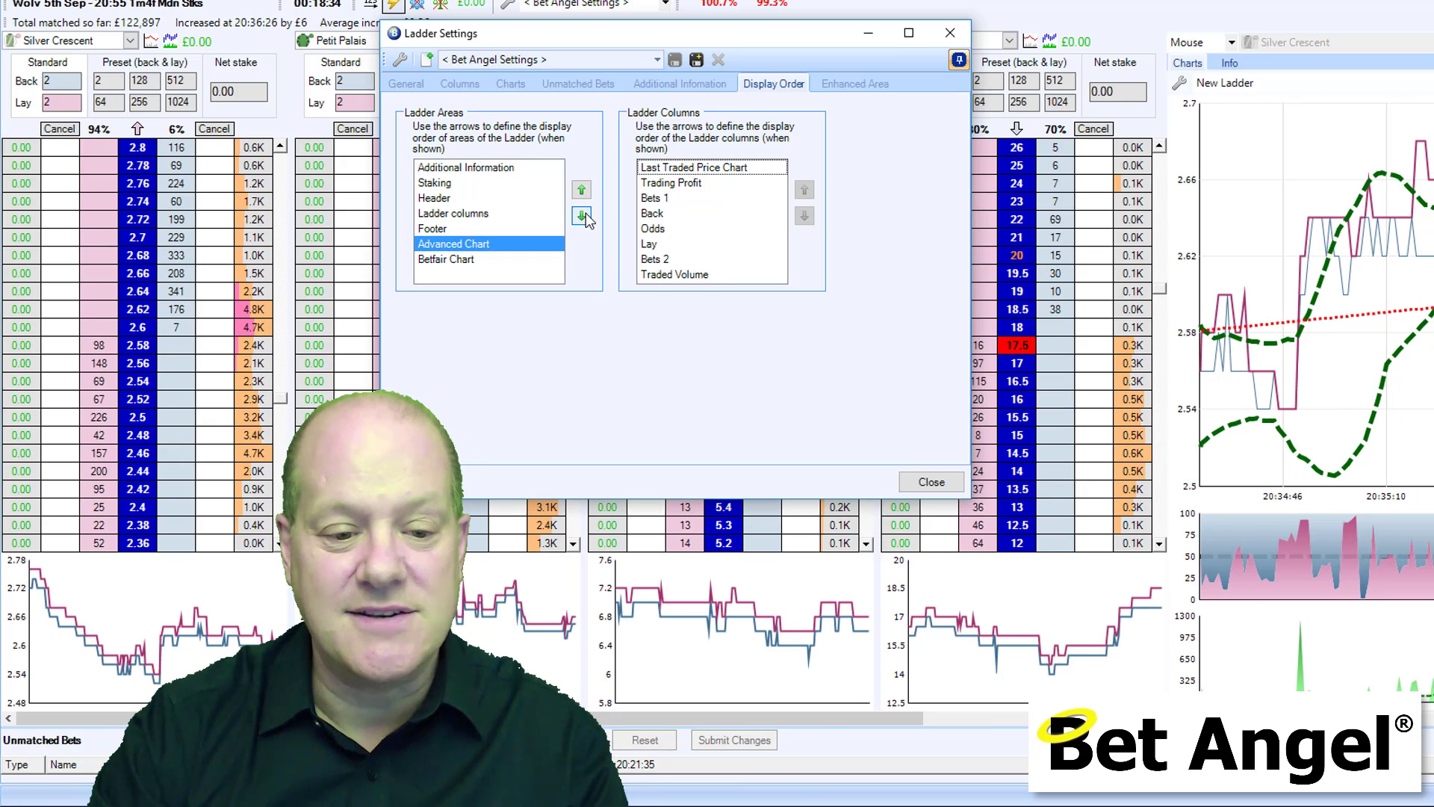
left_click(582, 215)
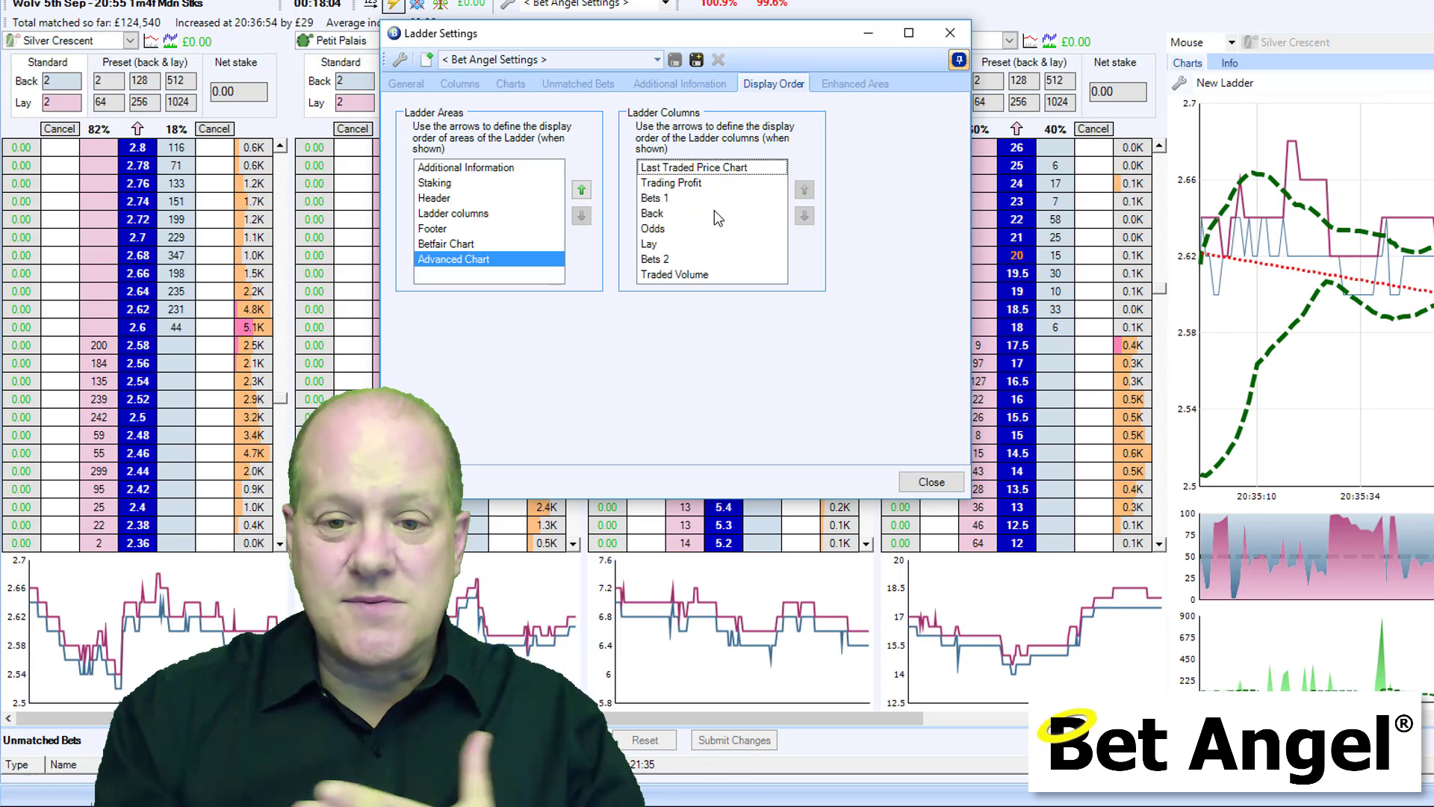
Shift the Odds column left and right, then return it to just after Back
left_click(659, 228)
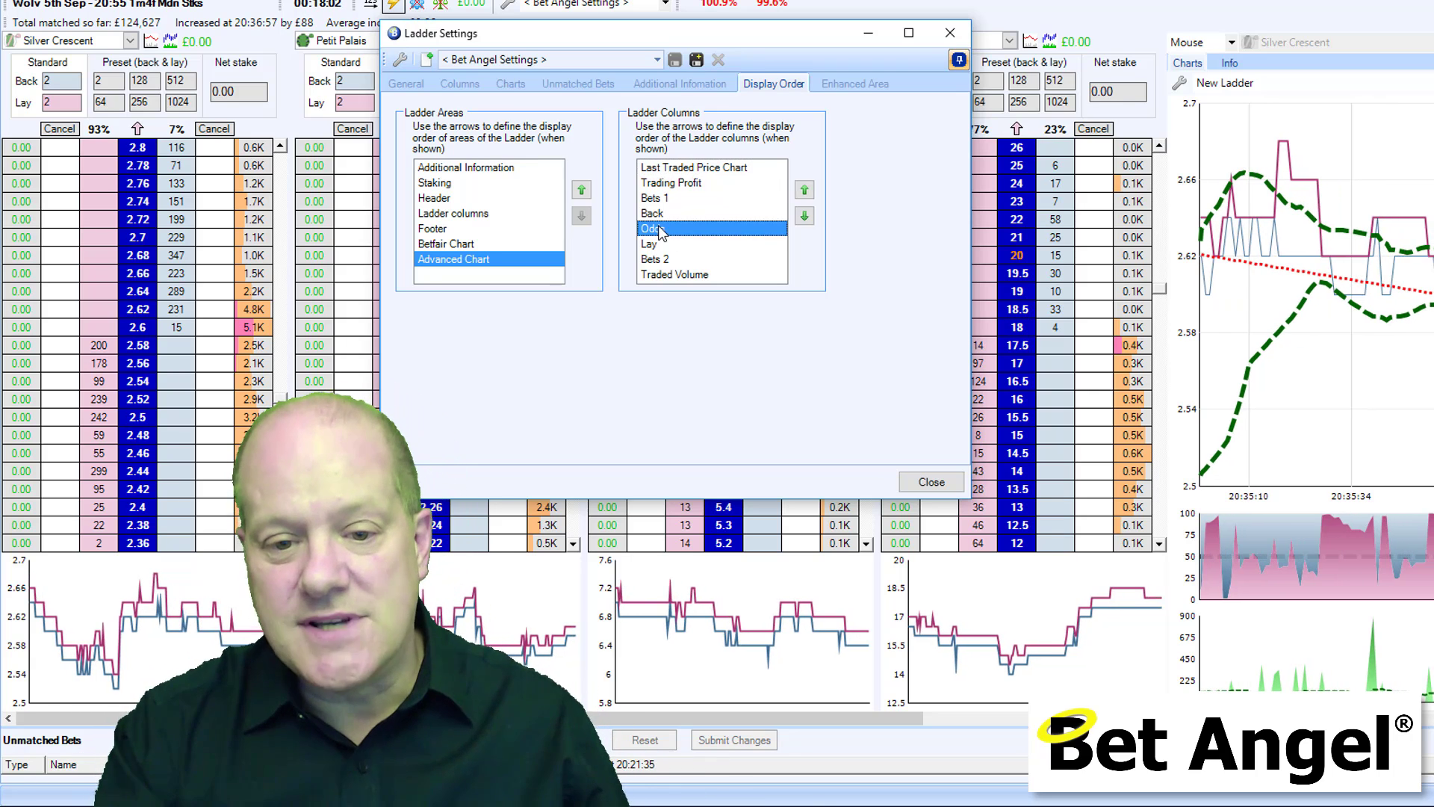
left_click(804, 190)
left_click(804, 190)
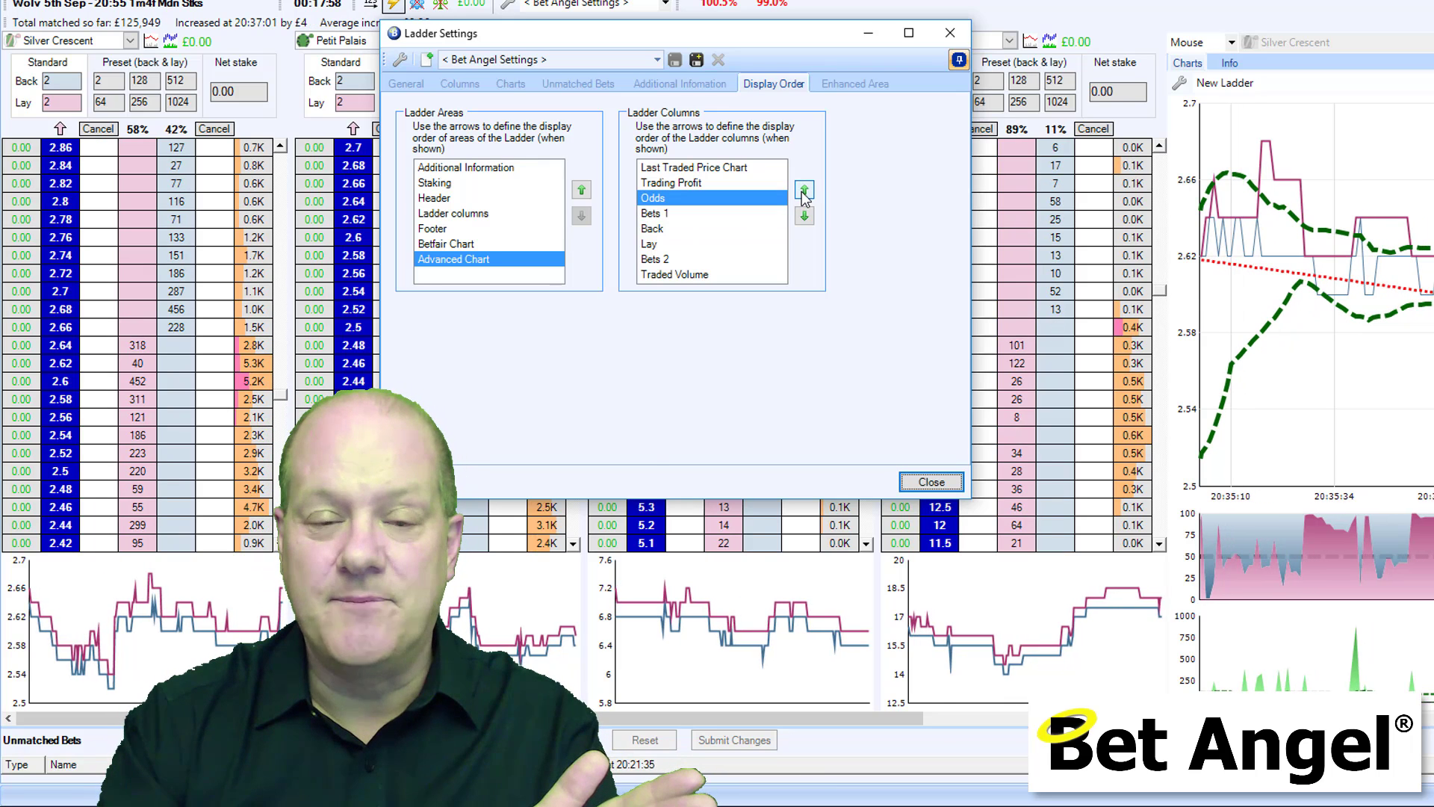
left_click(804, 216)
left_click(804, 216)
left_click(803, 216)
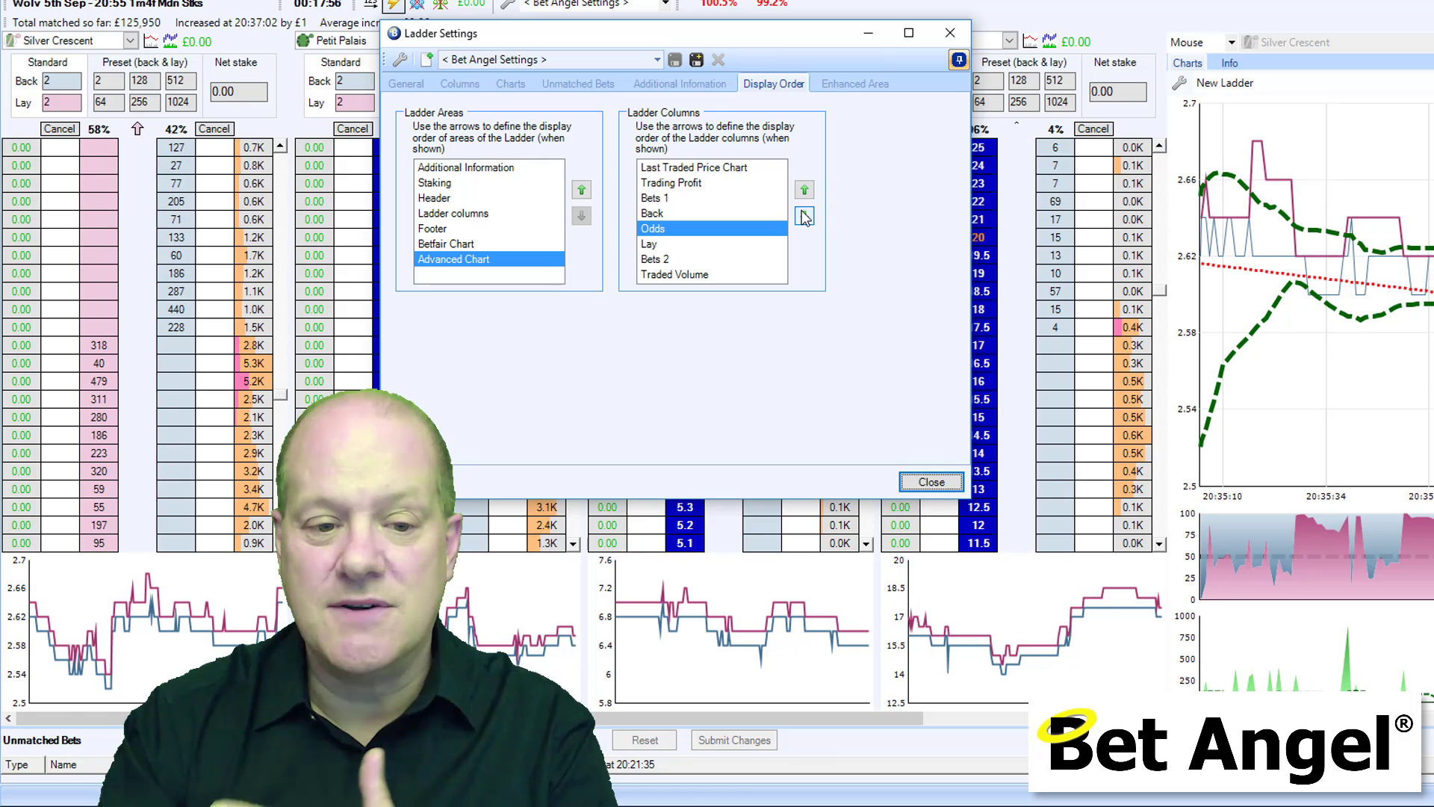
left_click(803, 216)
left_click(803, 190)
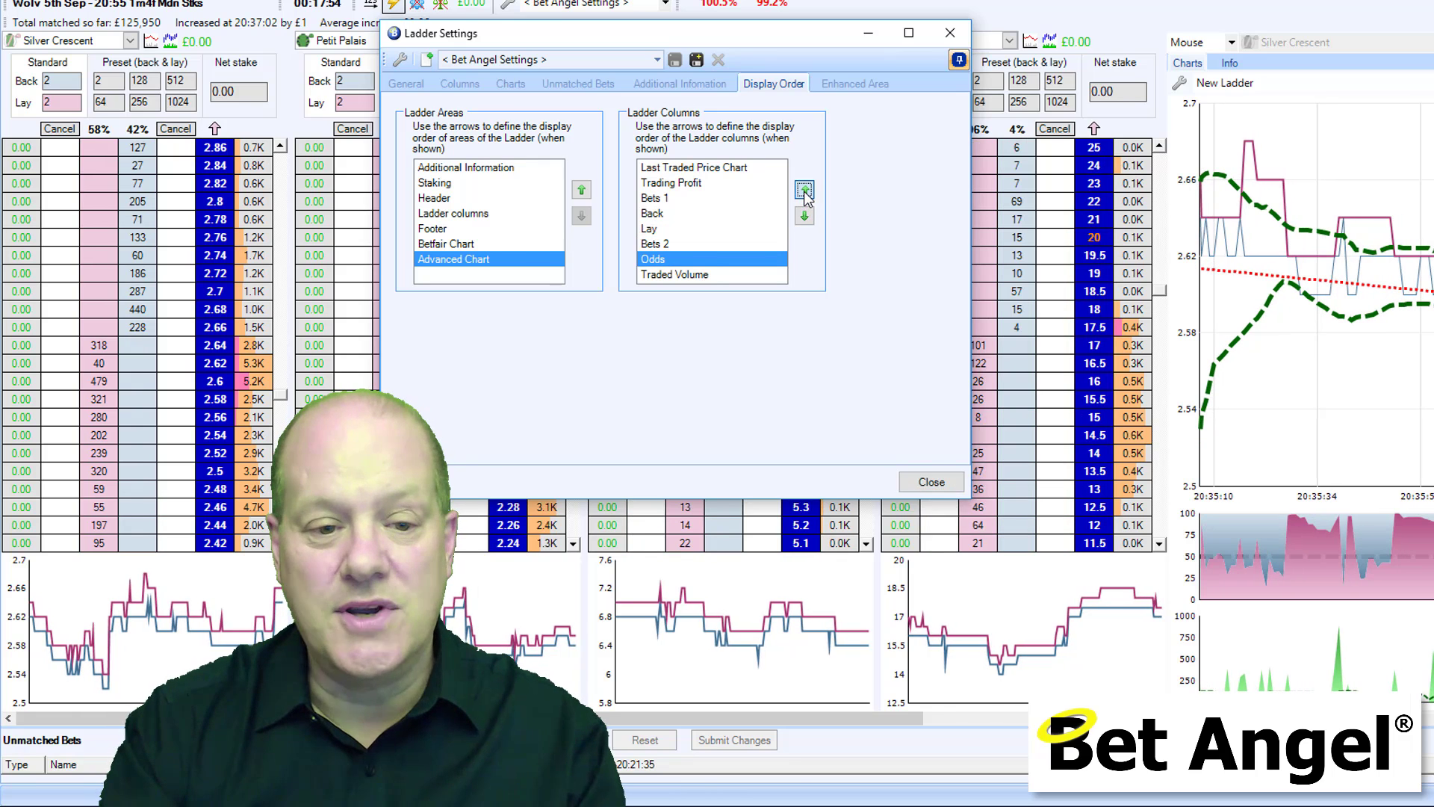
left_click(804, 189)
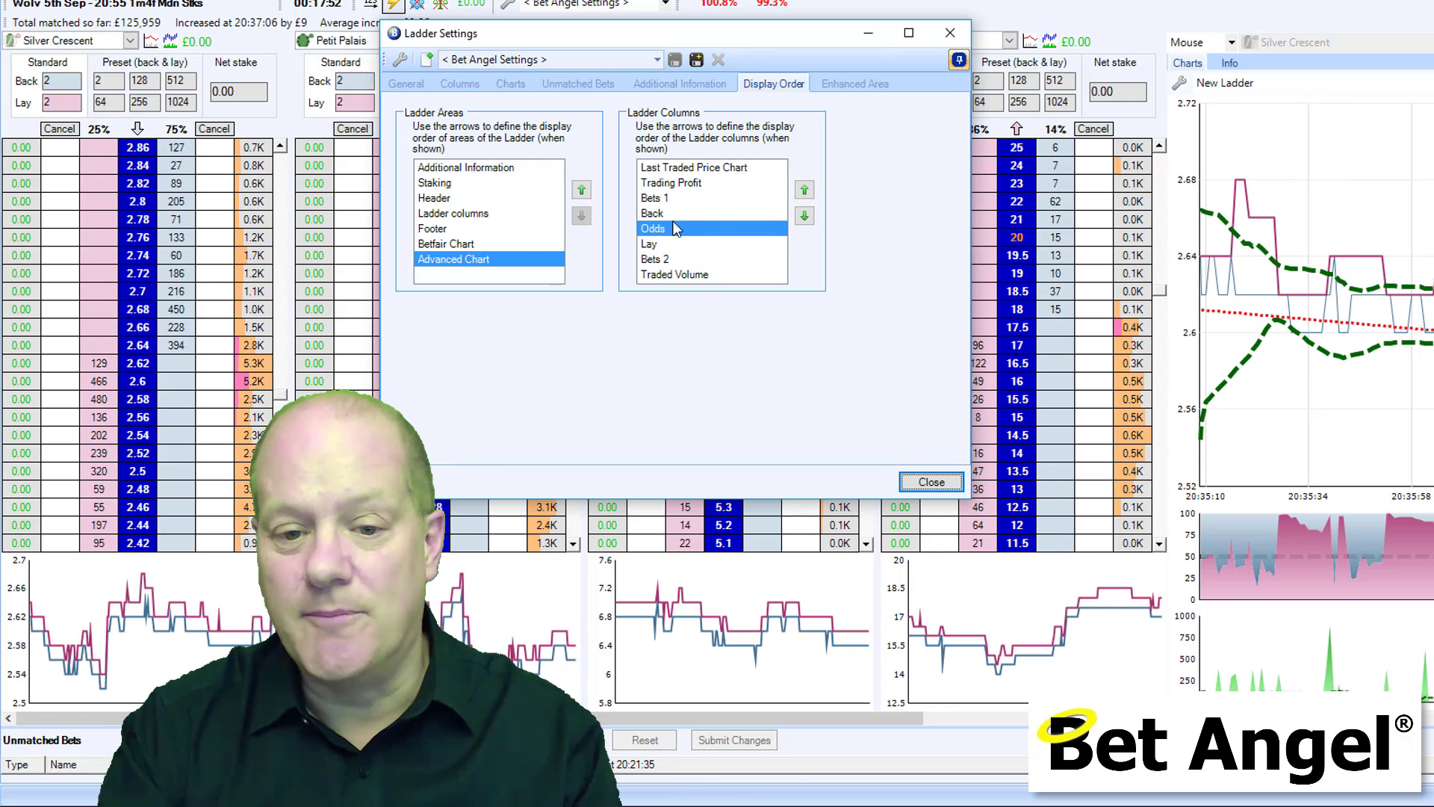
Move the Lay column before Odds and back, then view the Enhanced Area settings
left_click(683, 244)
left_click(804, 191)
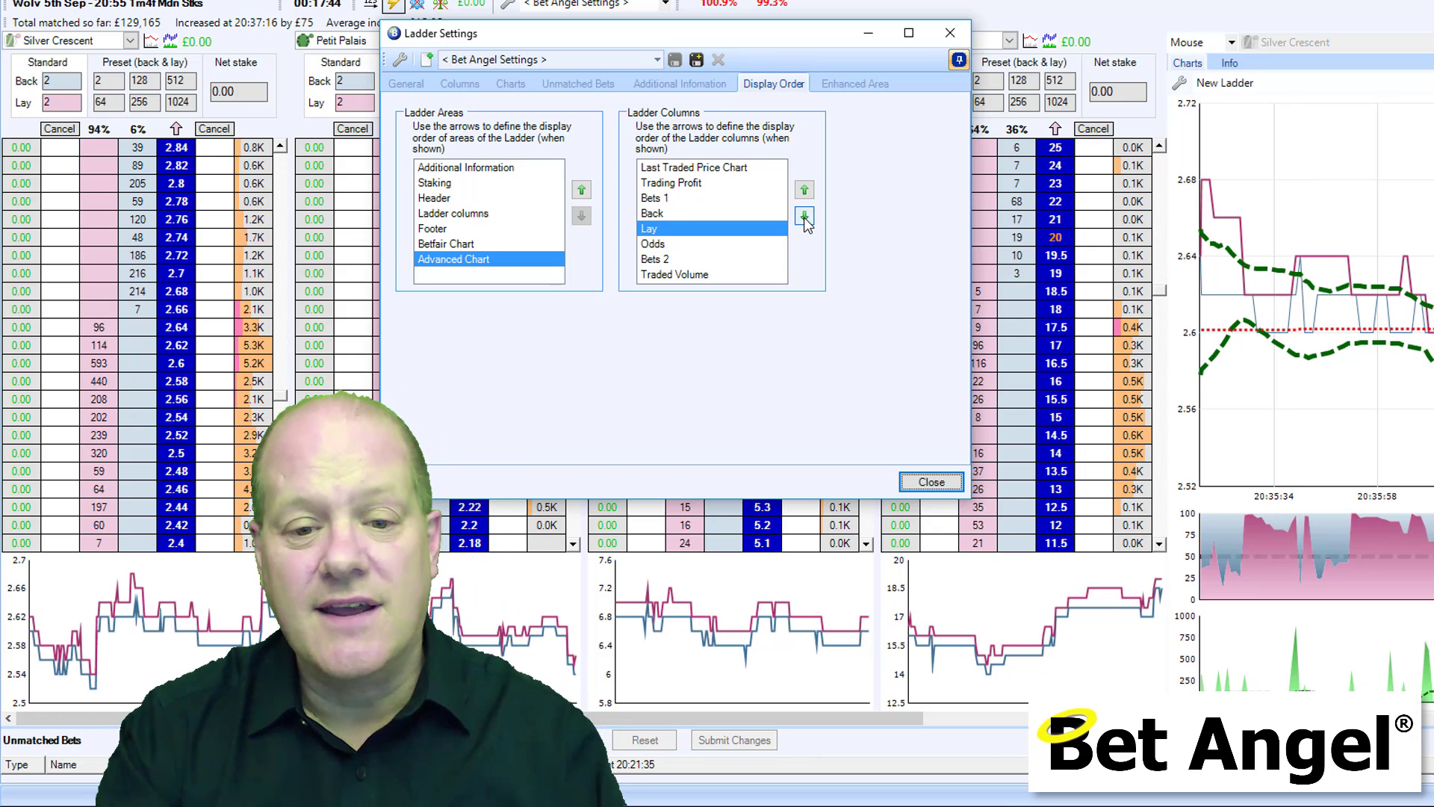
left_click(805, 217)
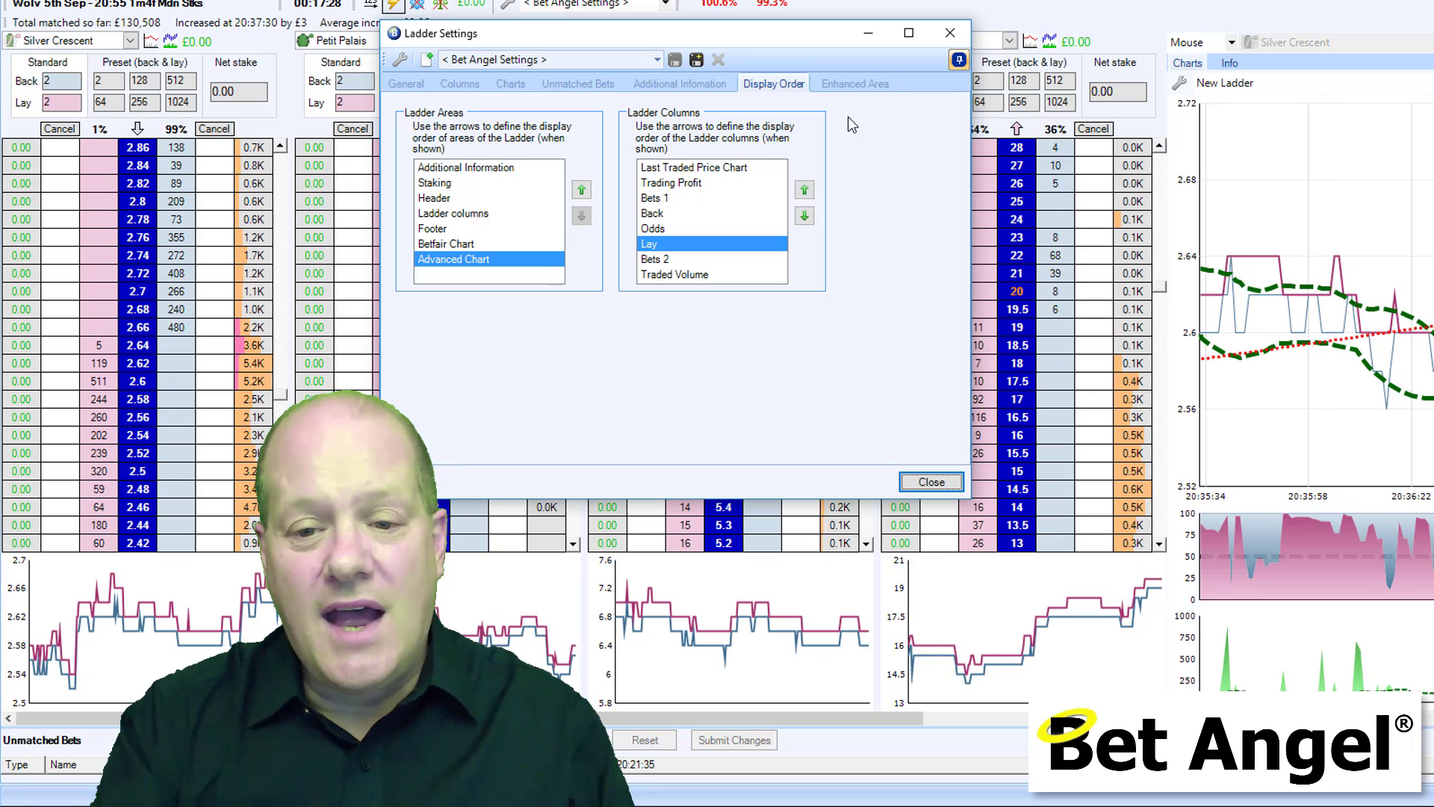
left_click(850, 83)
left_click(1373, 196)
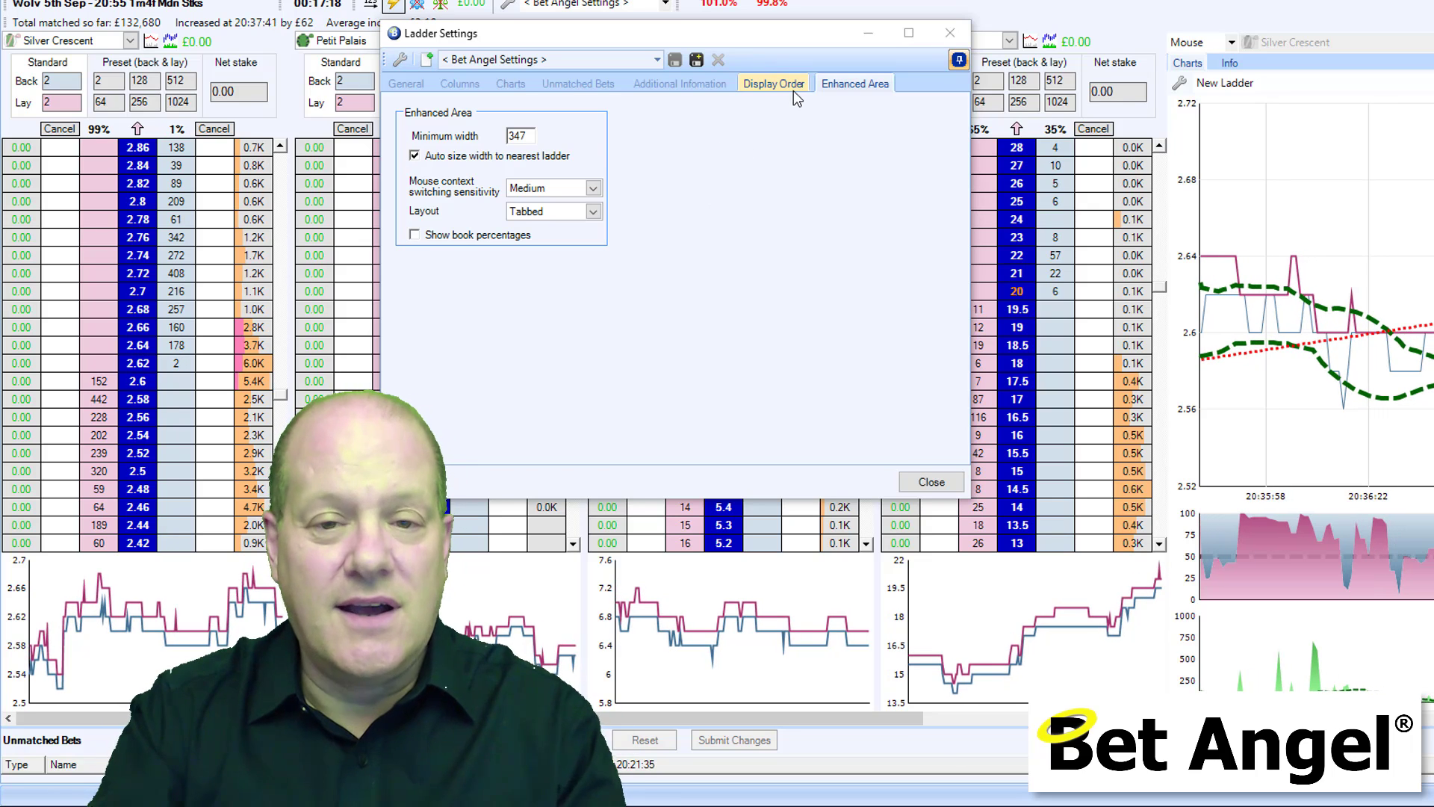
In the Charts settings, try the New Ladder advanced chart style
left_click(424, 84)
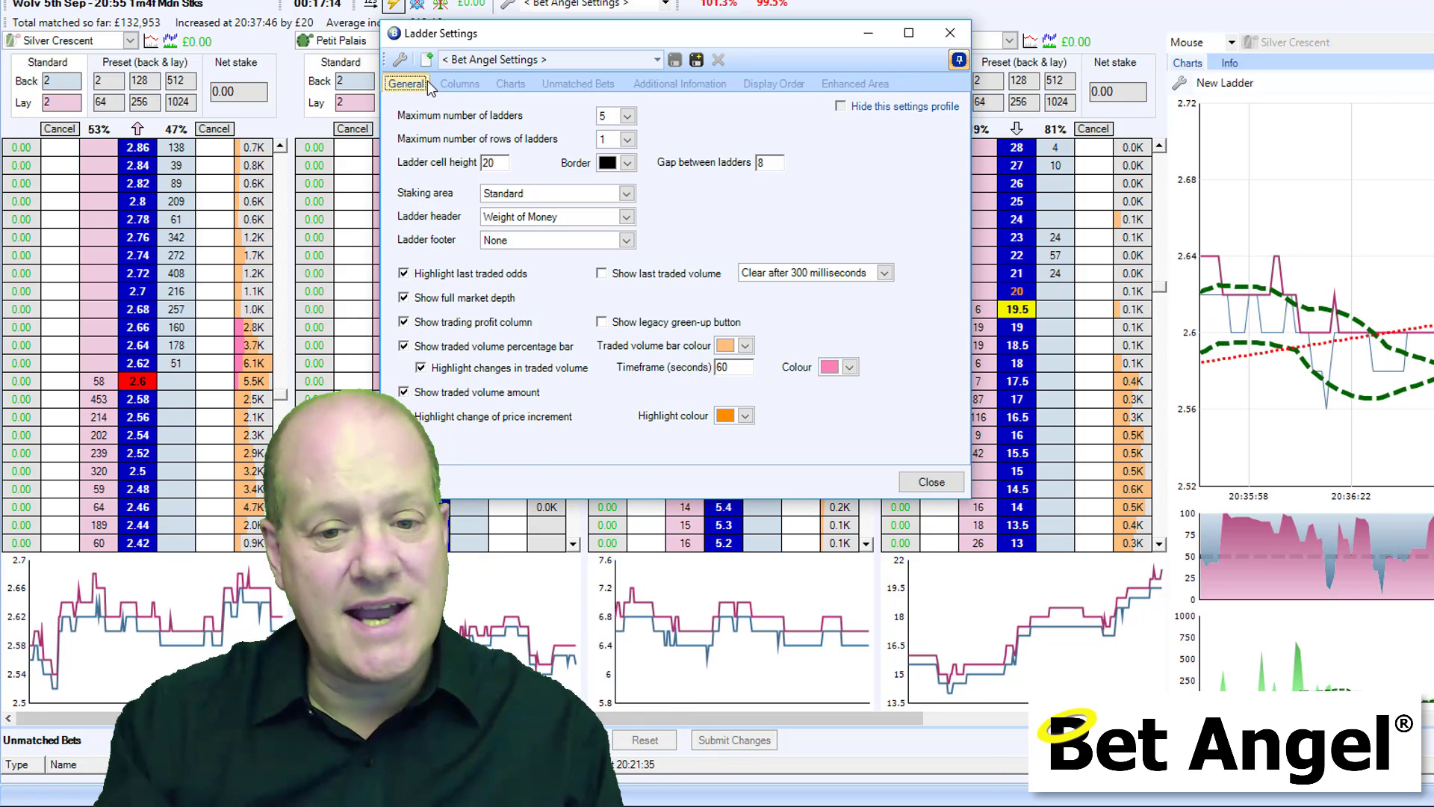
left_click(515, 85)
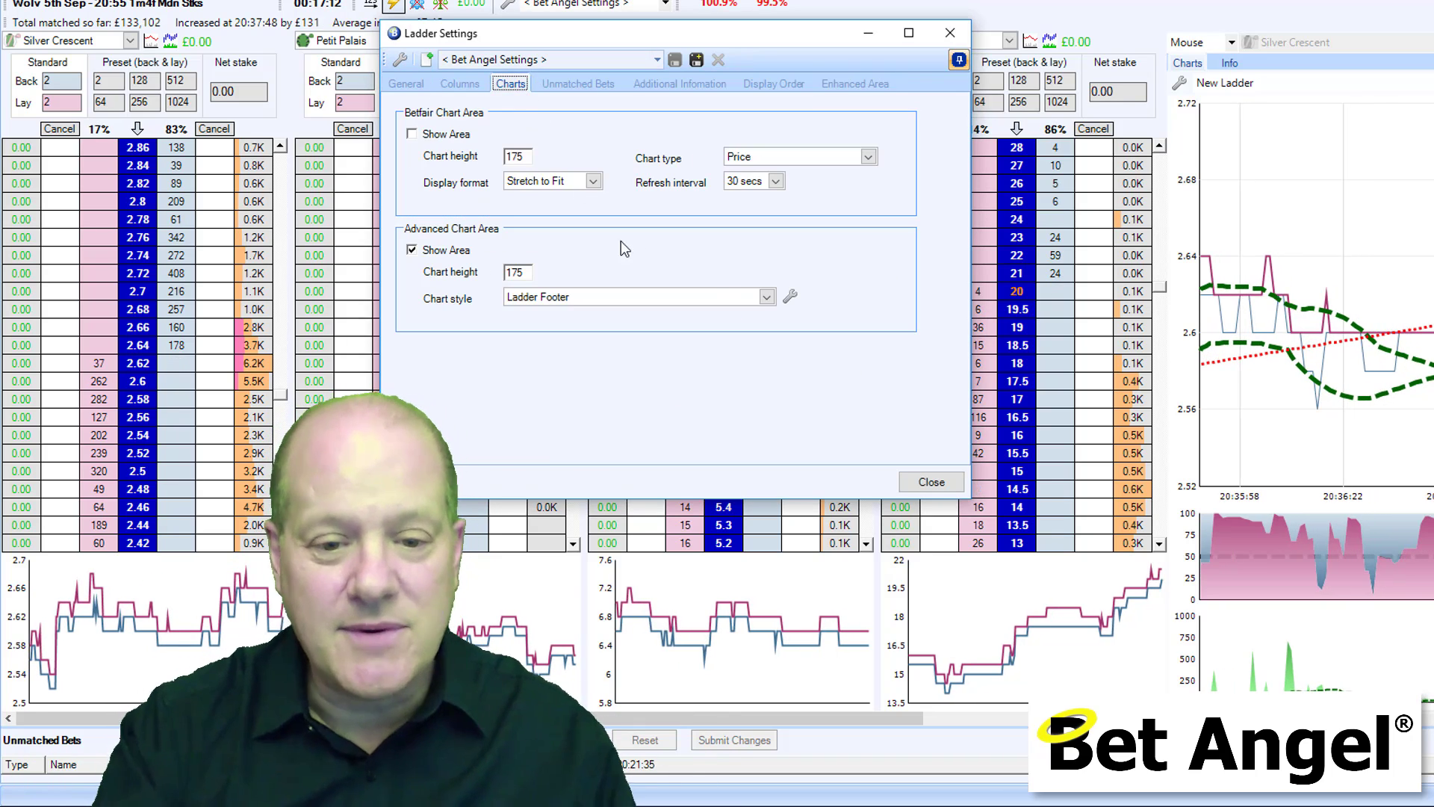
left_click(766, 297)
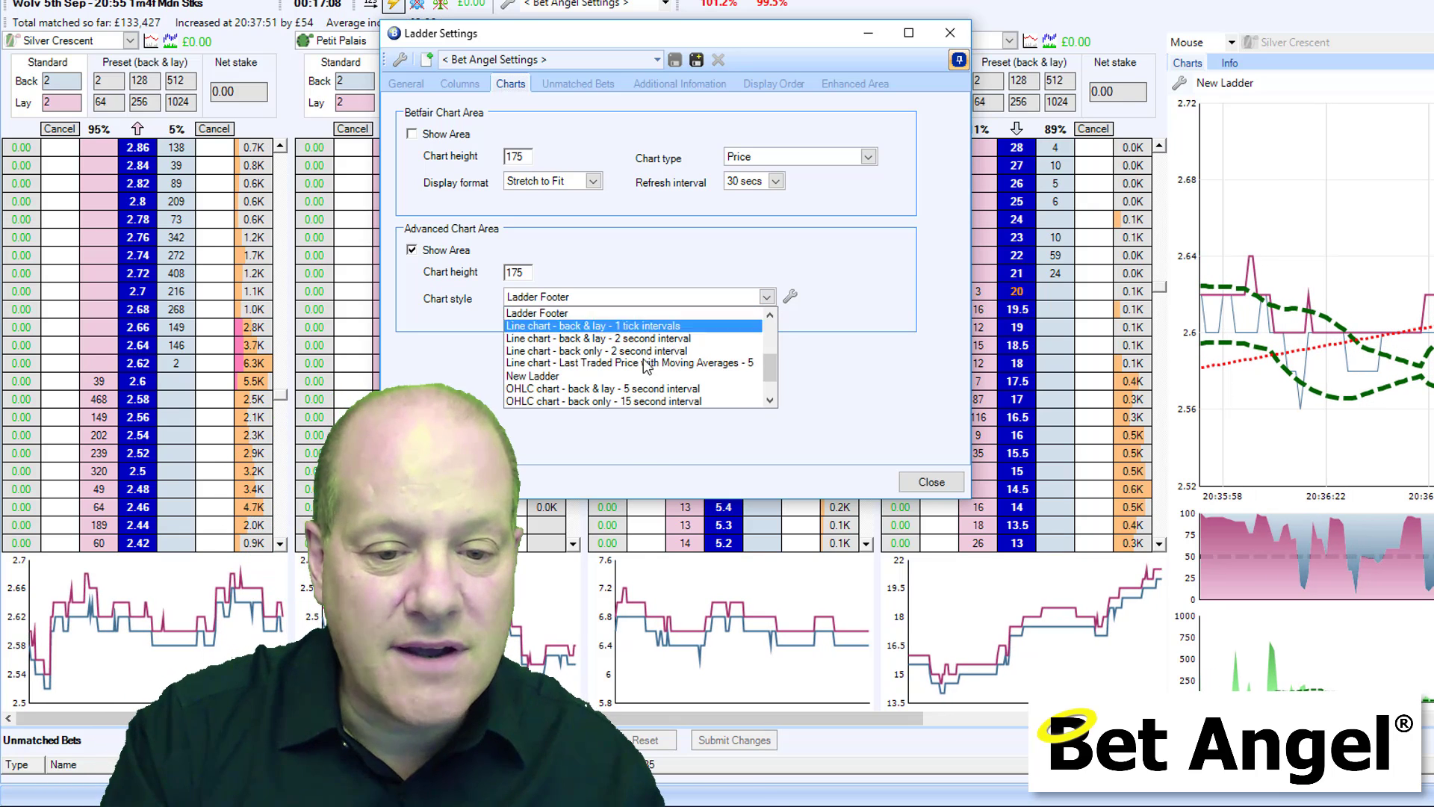
left_click(593, 376)
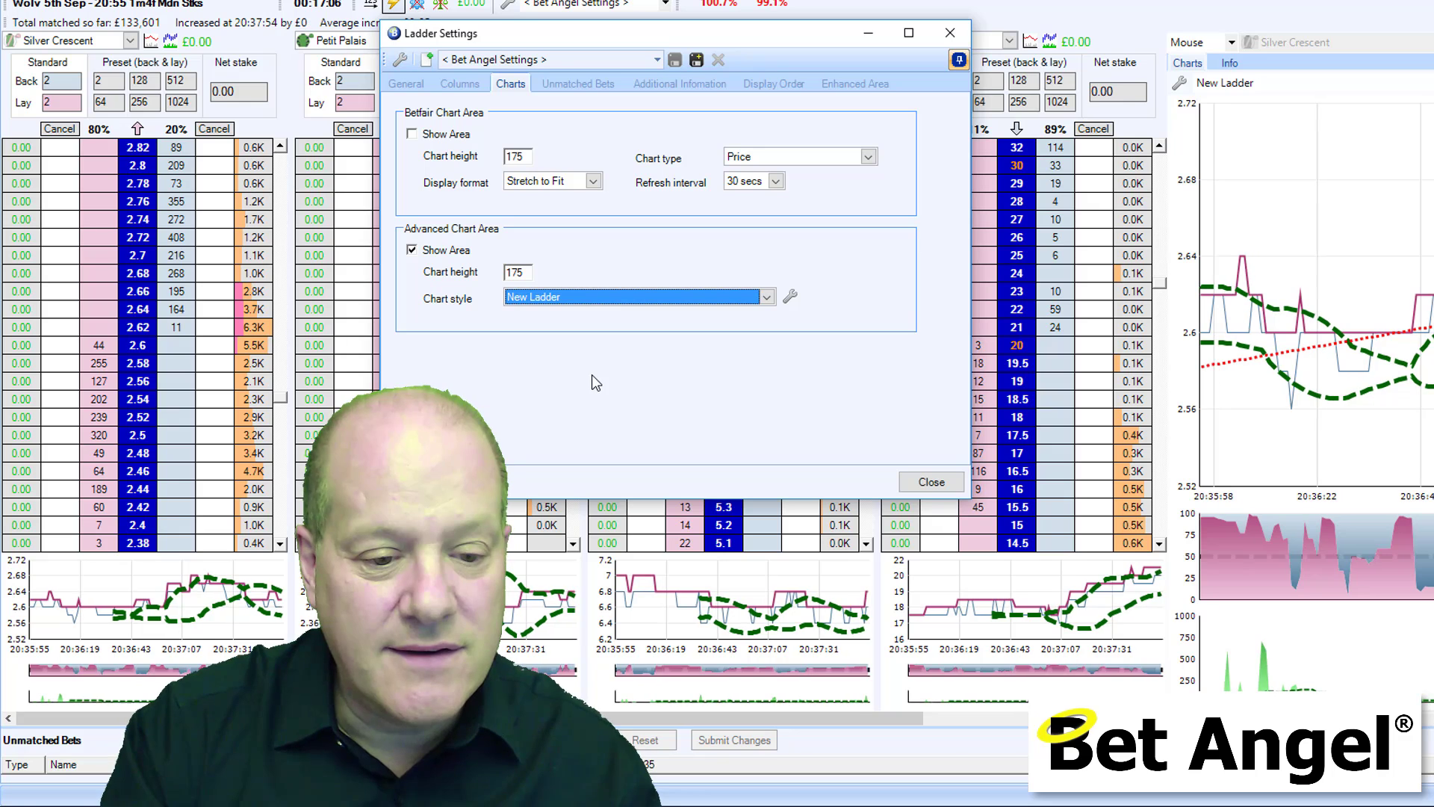
Set the advanced chart style to 1. Candle/Volume/WoM/MACD
left_click(710, 297)
left_click(770, 316)
left_click(770, 317)
left_click(770, 317)
left_click(770, 316)
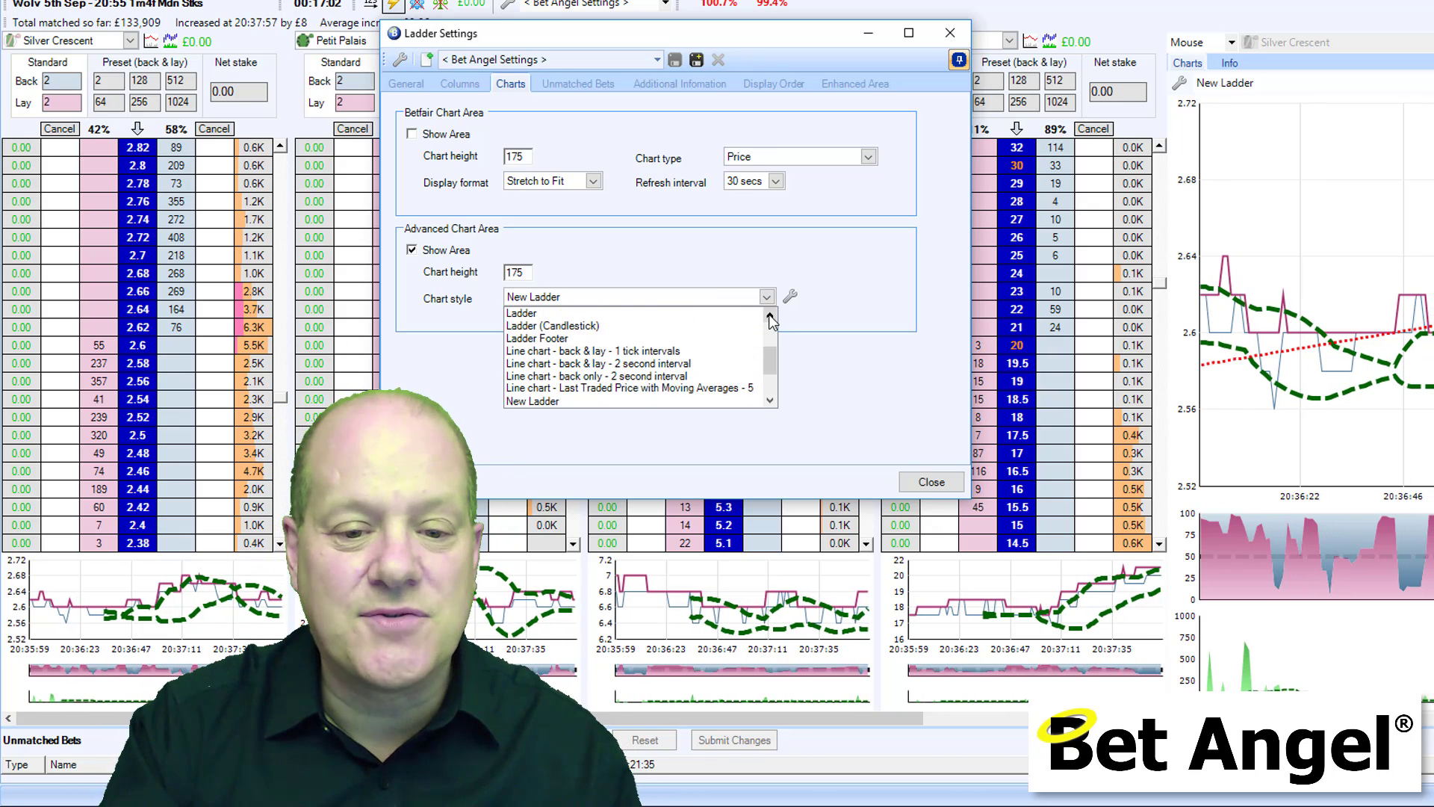
left_click(770, 316)
left_click(771, 317)
left_click(770, 317)
left_click(770, 317)
left_click(770, 317)
left_click(770, 317)
left_click(769, 315)
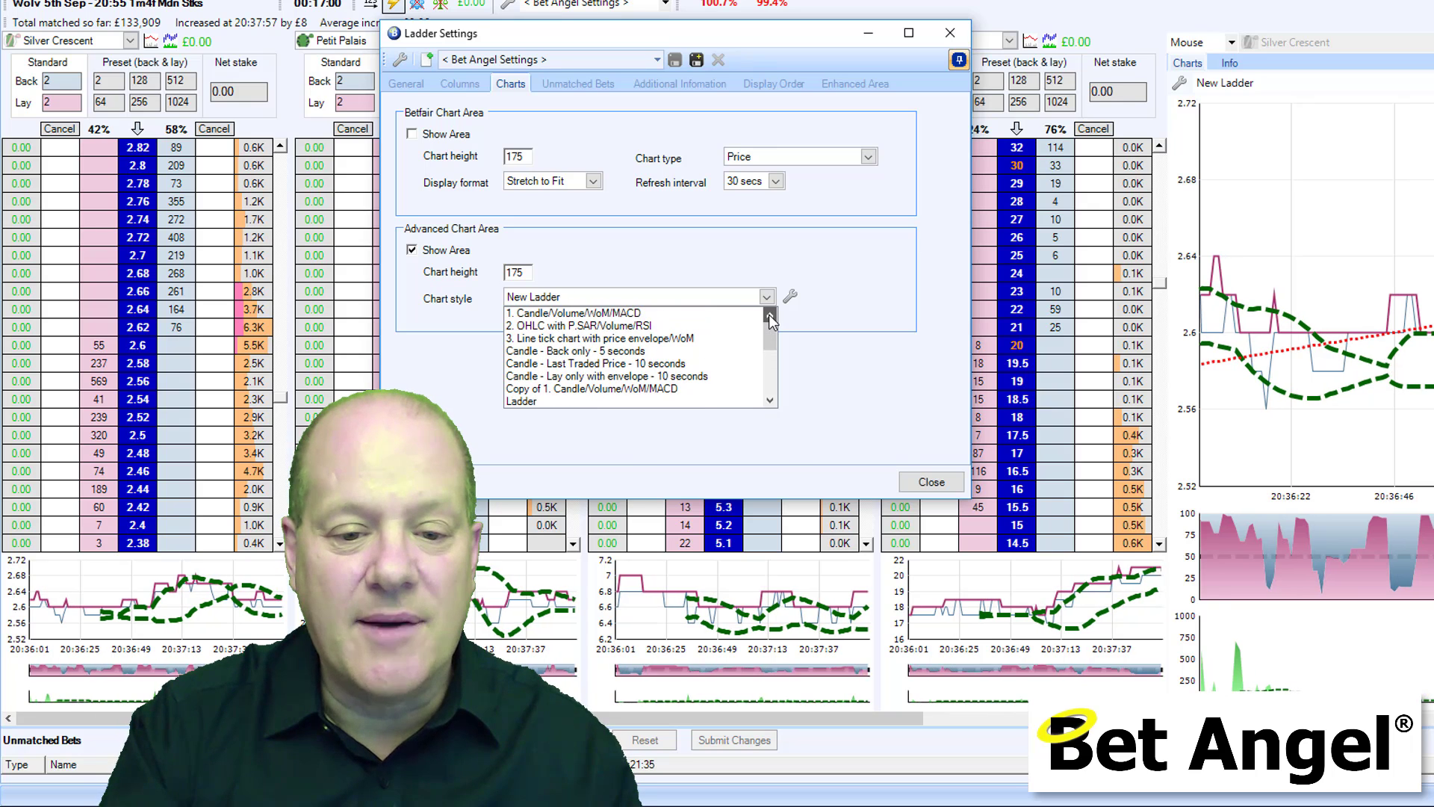
left_click(692, 315)
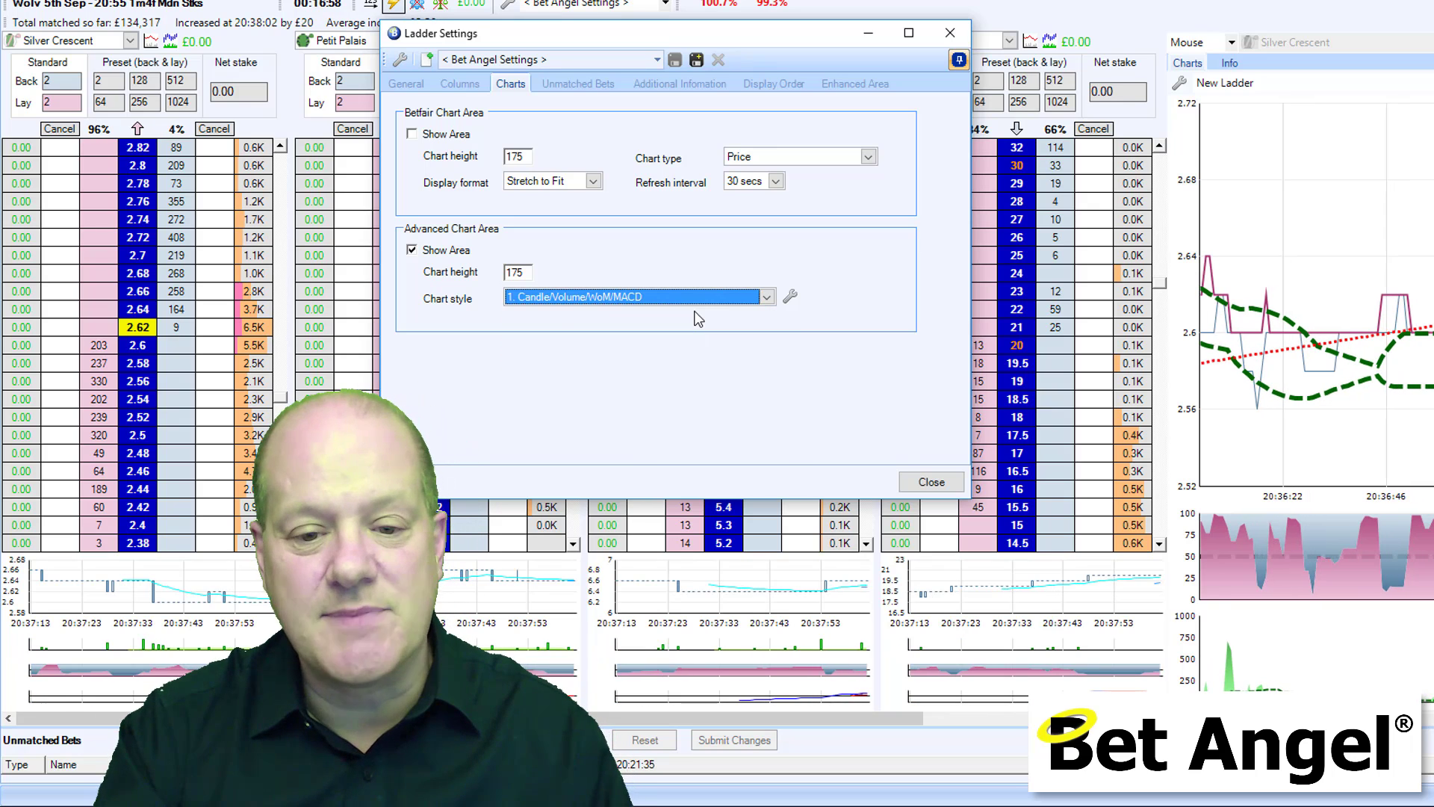
left_click(696, 305)
left_click(696, 304)
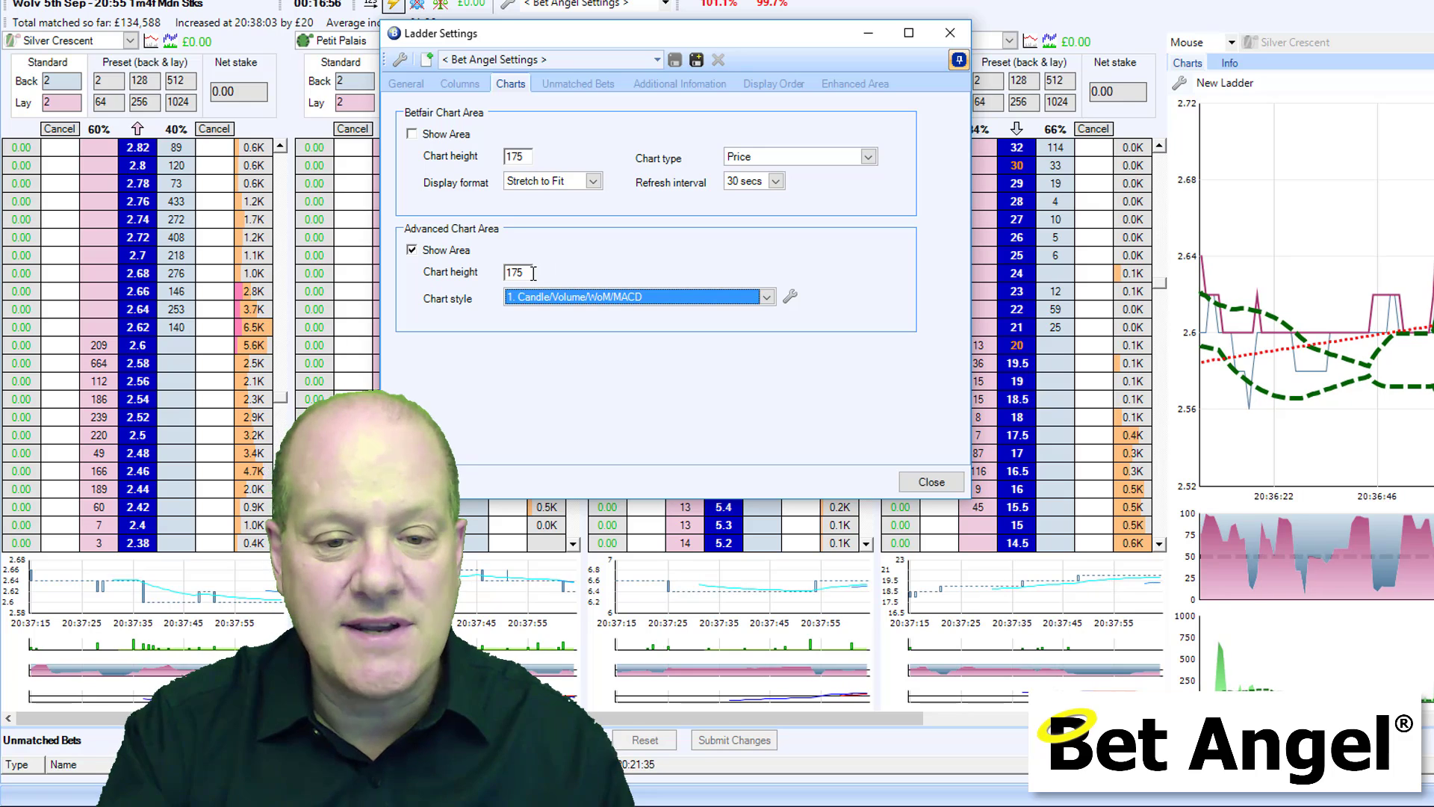
Change the Advanced Chart height to 250
left_click_drag(527, 272, 484, 265)
type("300")
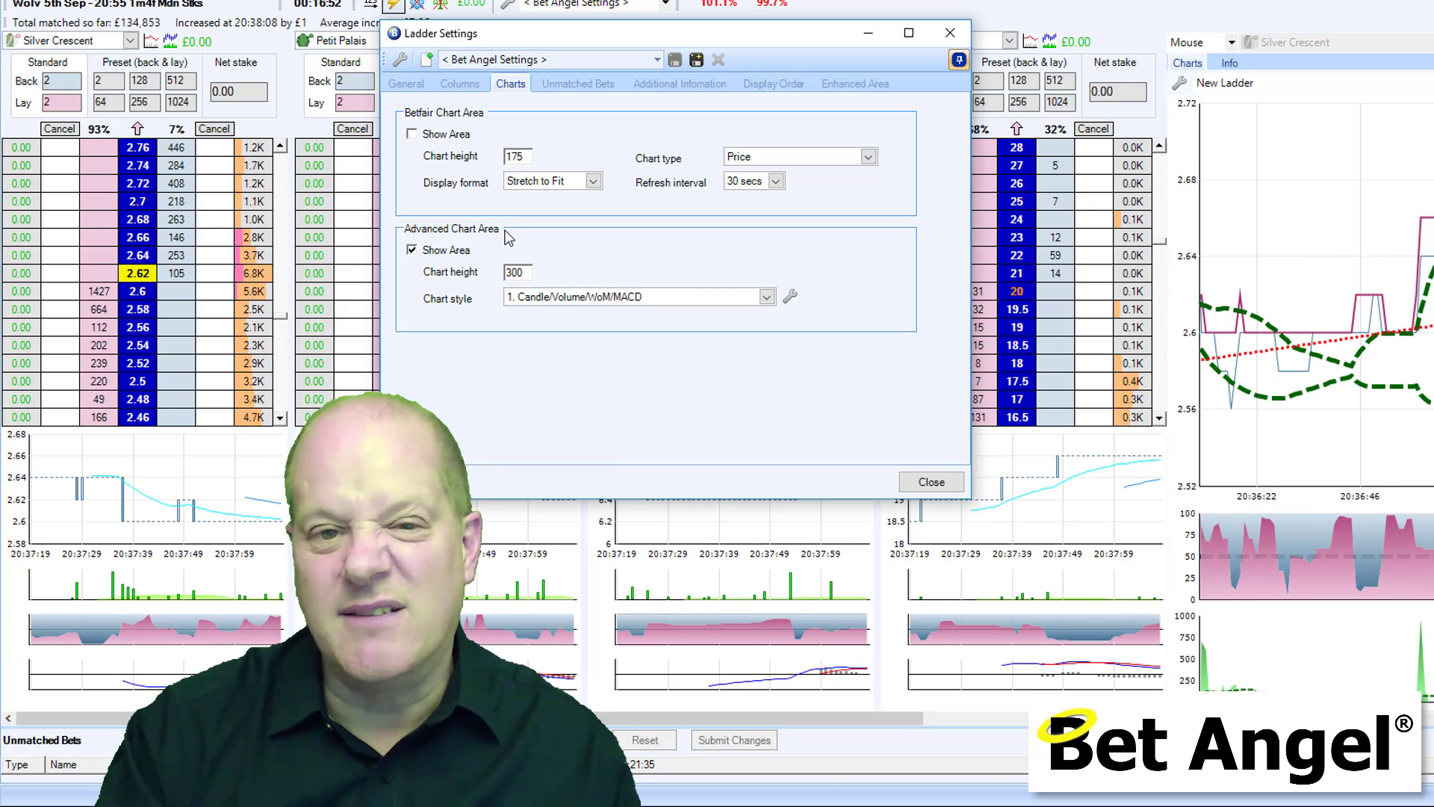
key("ctrl+a")
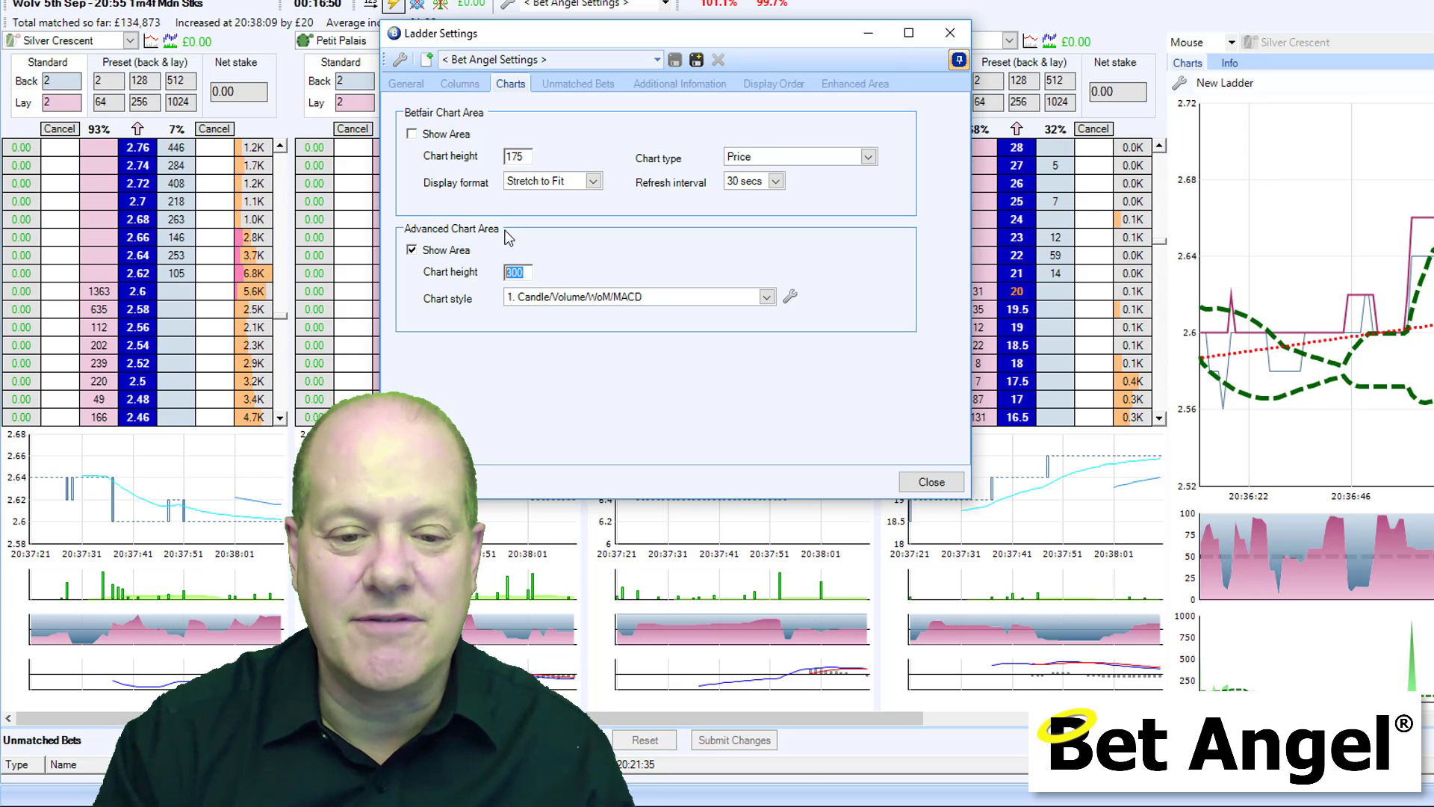
type("250")
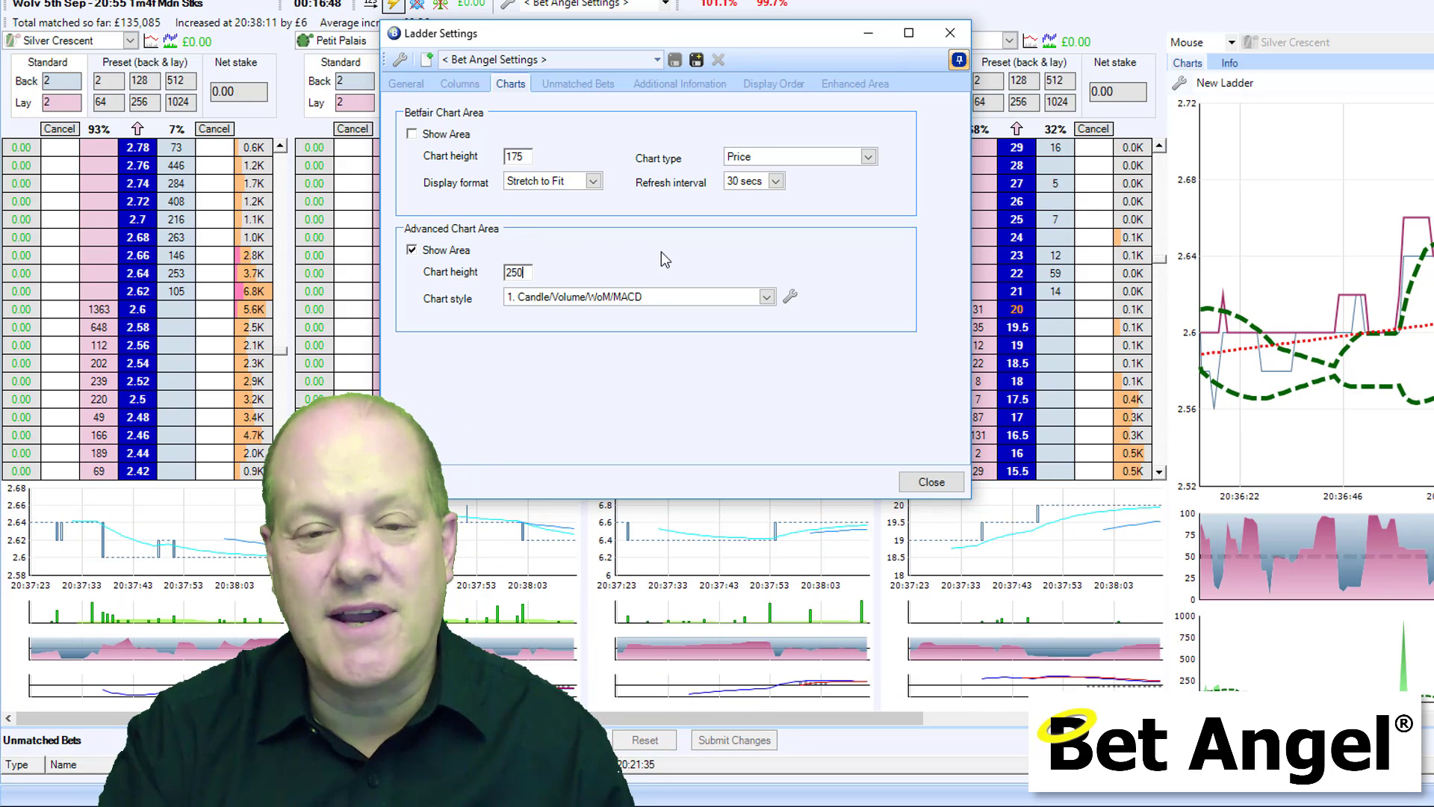
left_click(405, 84)
Save the ladder settings as the profile 'My amazing ladder settings'
left_click(696, 60)
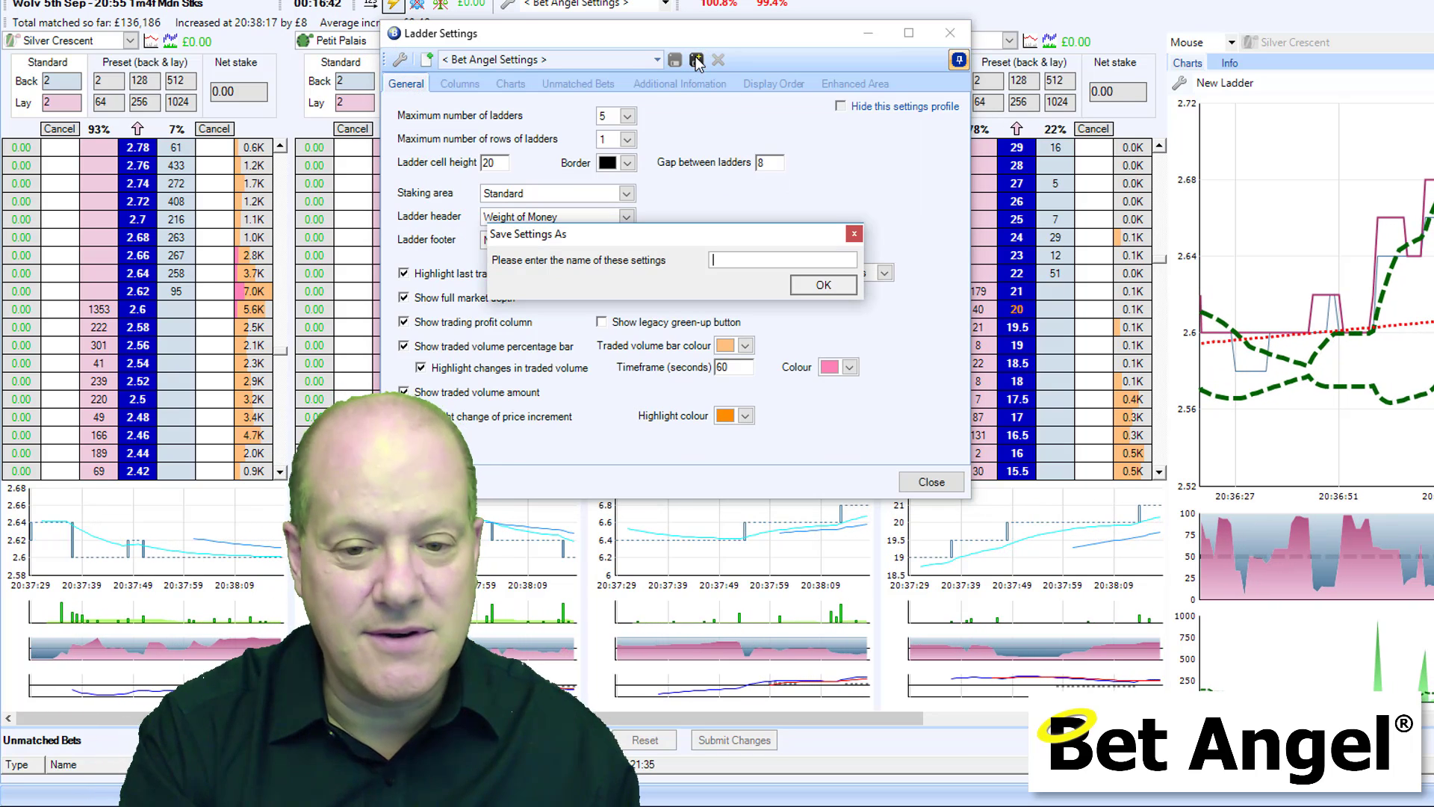
type("My amazing la")
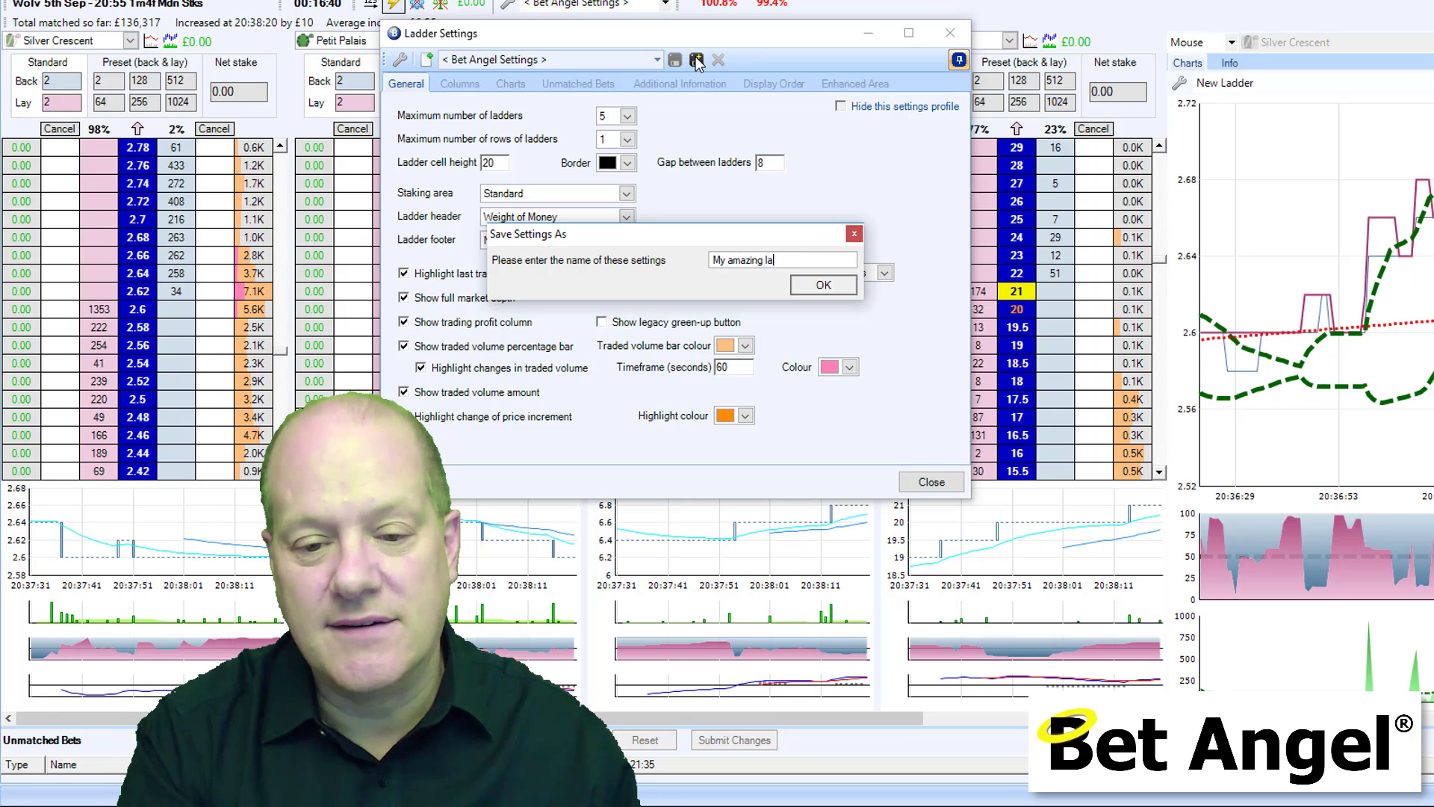
type("dder settings")
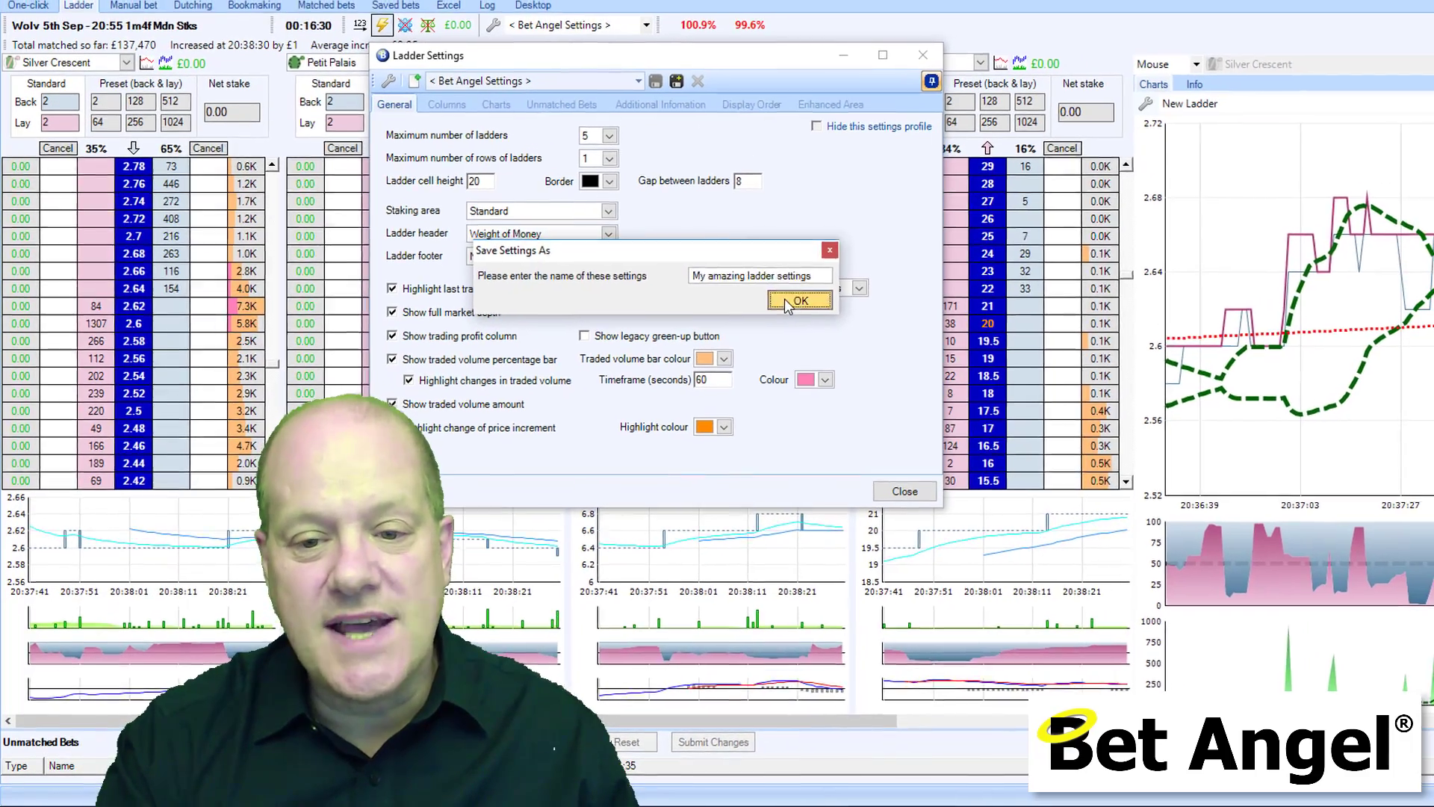
left_click(823, 285)
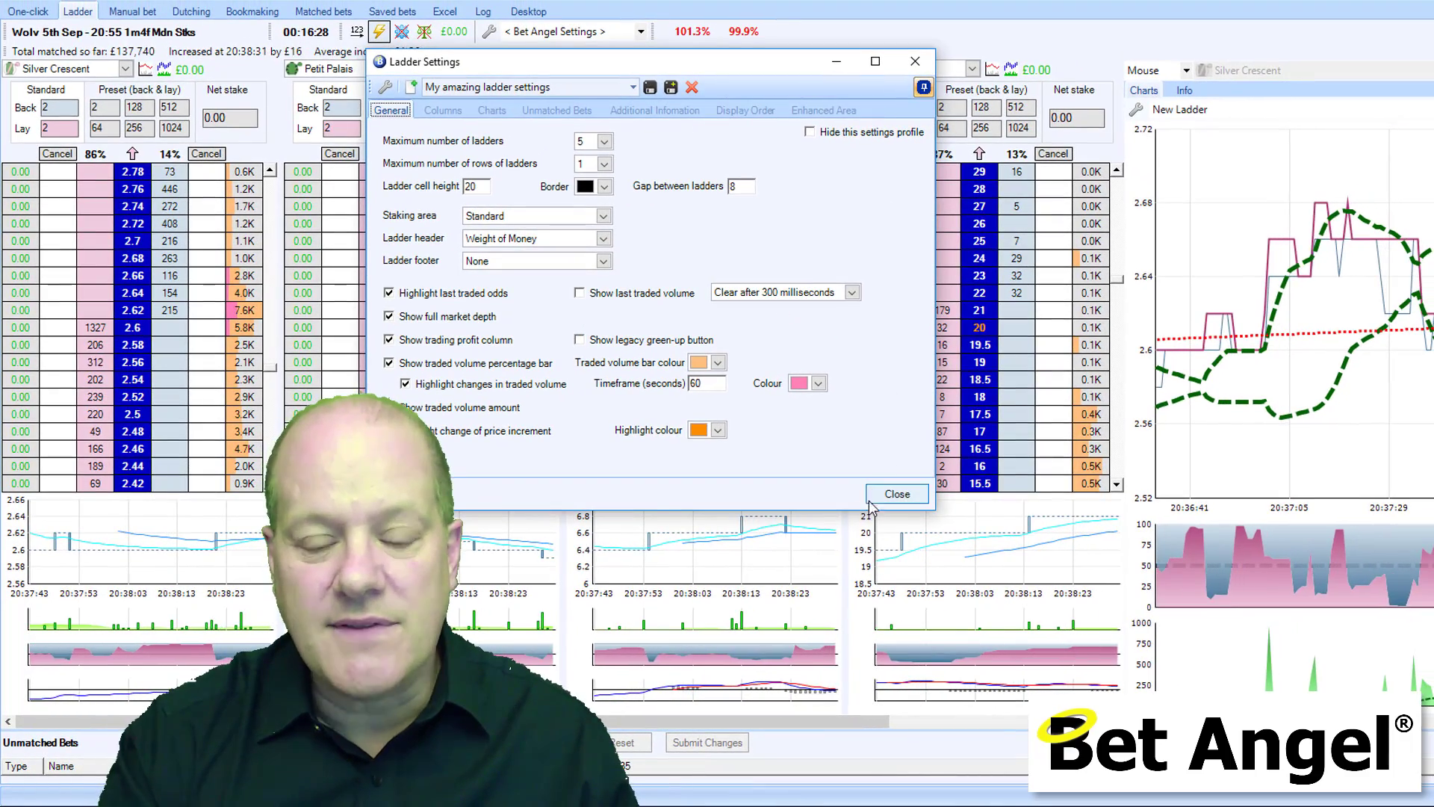
Close the settings window, apply the Ex1: Default ladder profile, then reopen the profile list
left_click(897, 493)
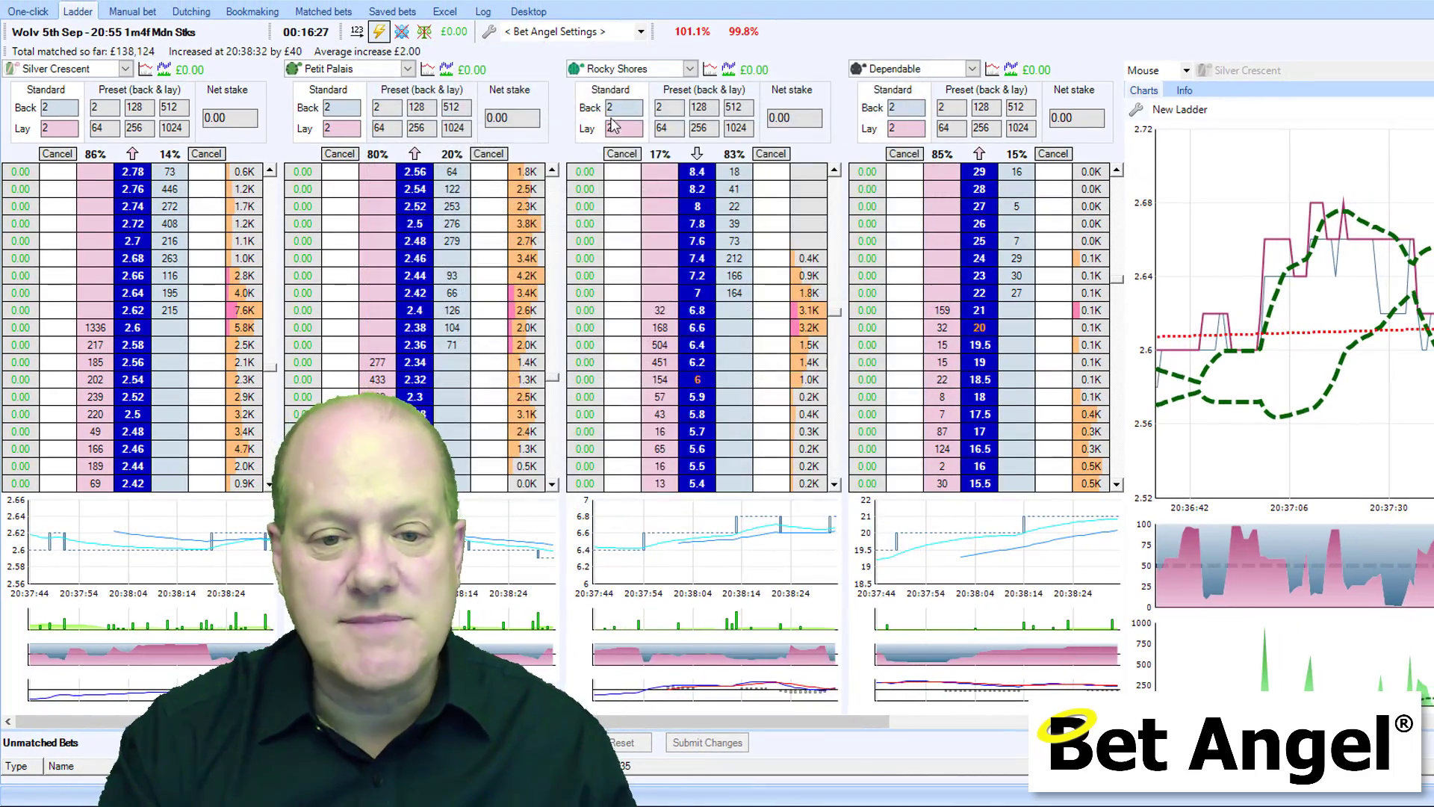
left_click(640, 32)
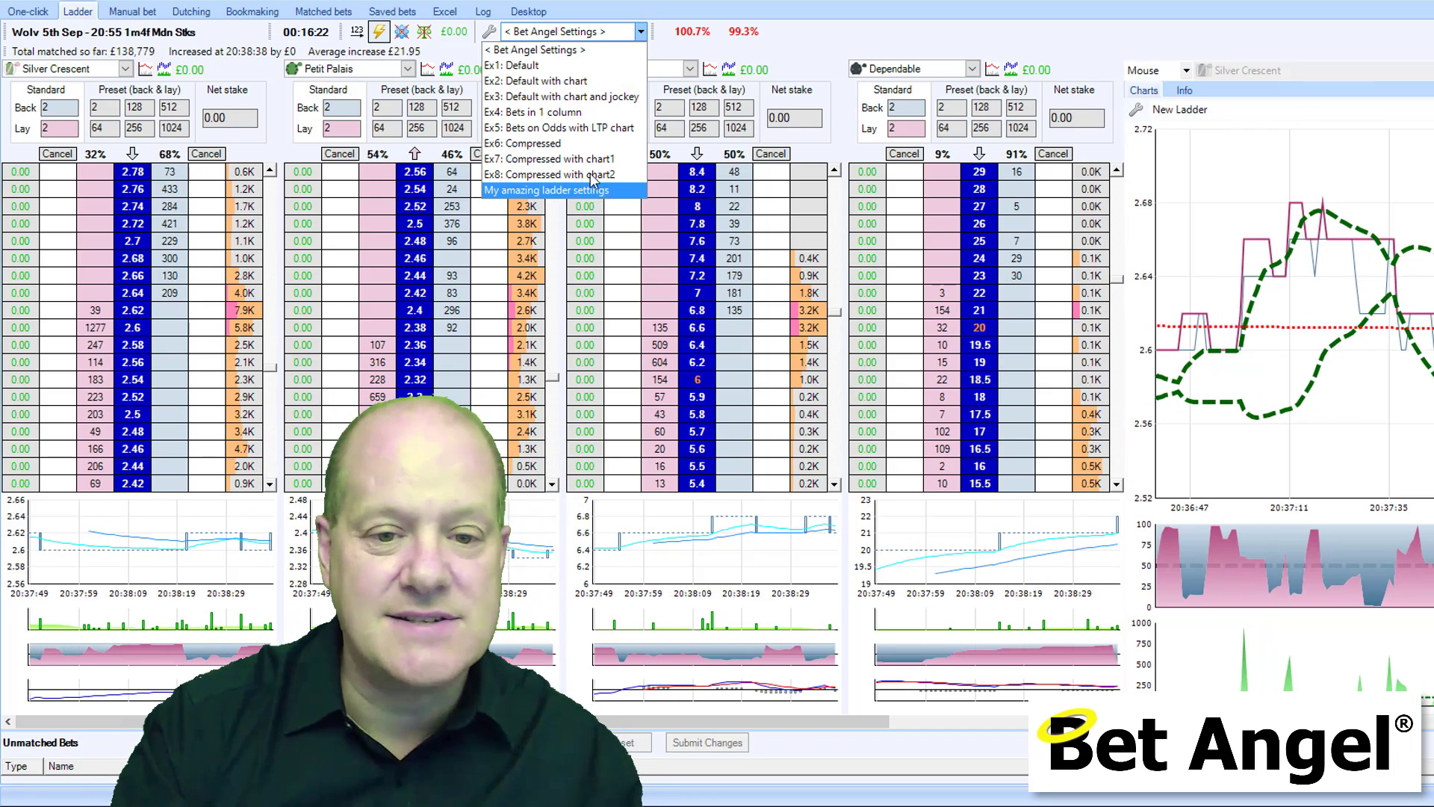
left_click(557, 72)
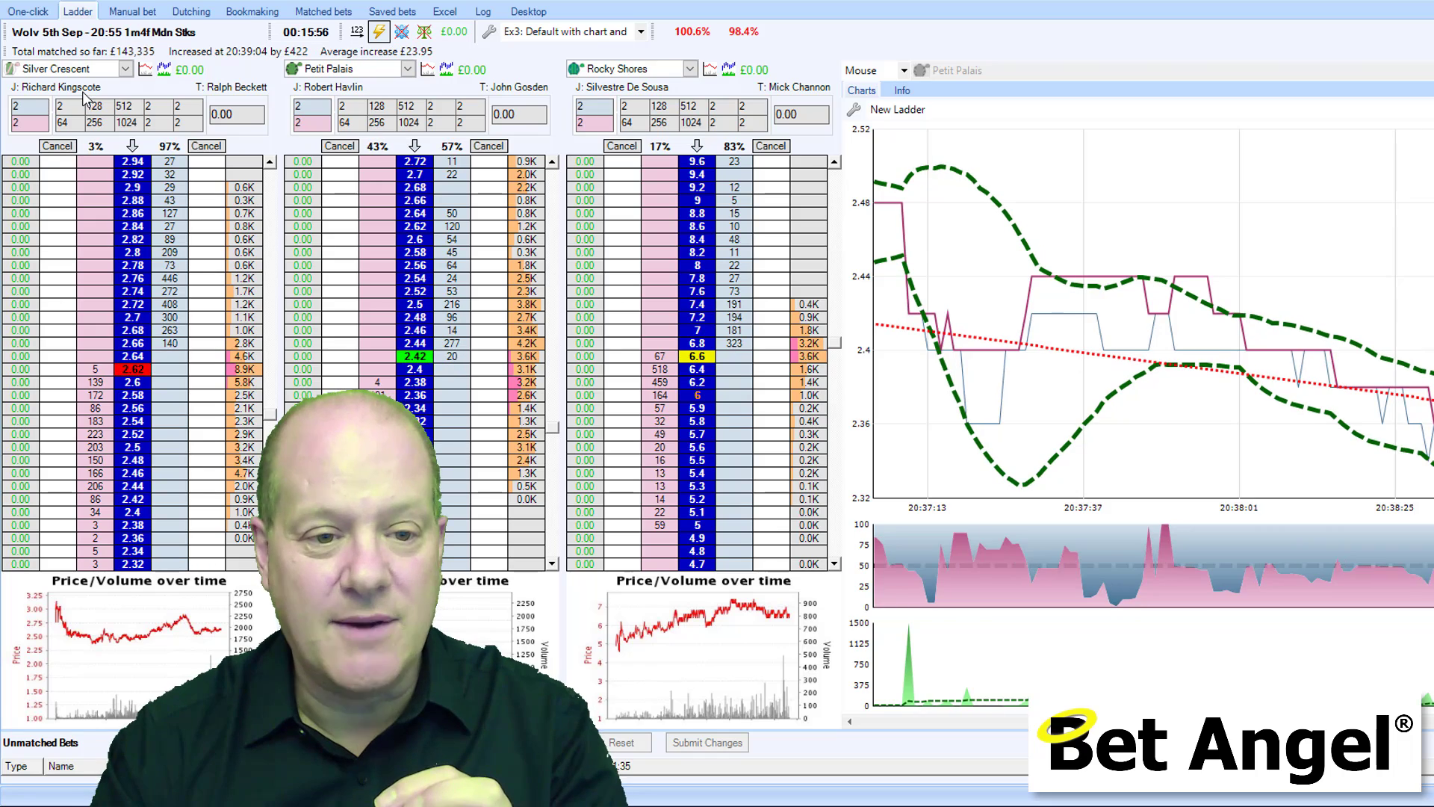
mouse_move(85, 97)
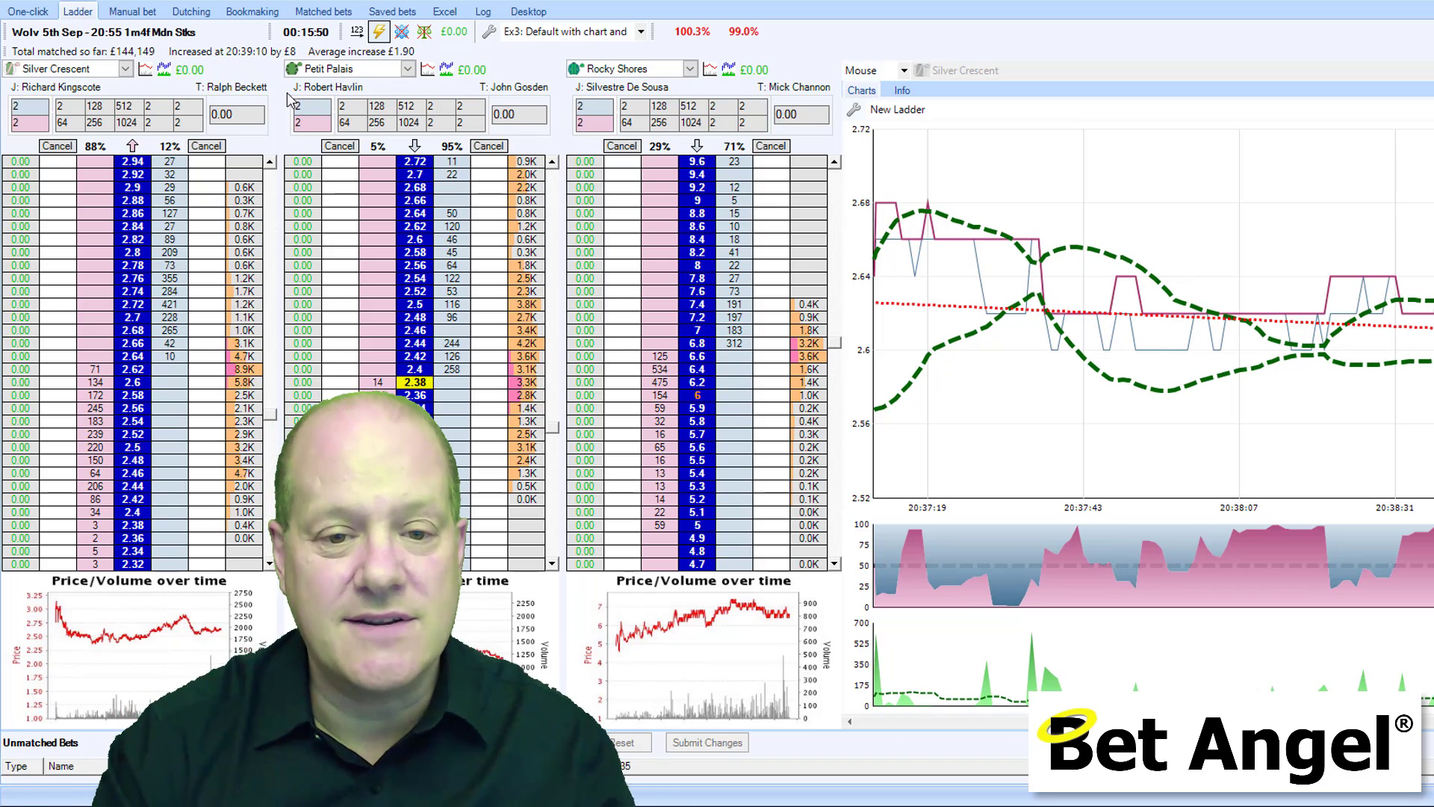
left_click(567, 31)
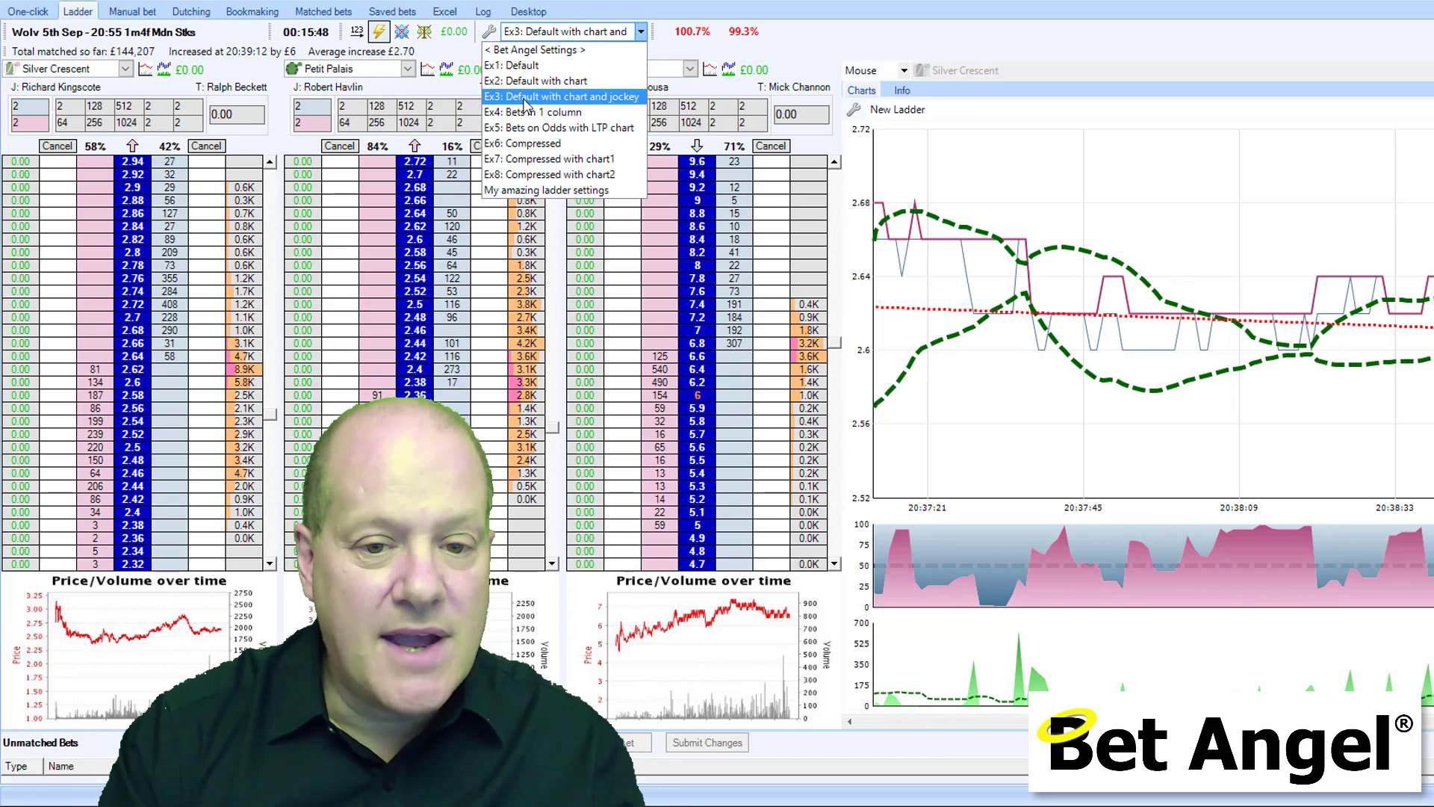
Try the Ex4, Ex5, Ex7 and Ex6 presets, then step back to Ex3 with chart and jockey
left_click(529, 98)
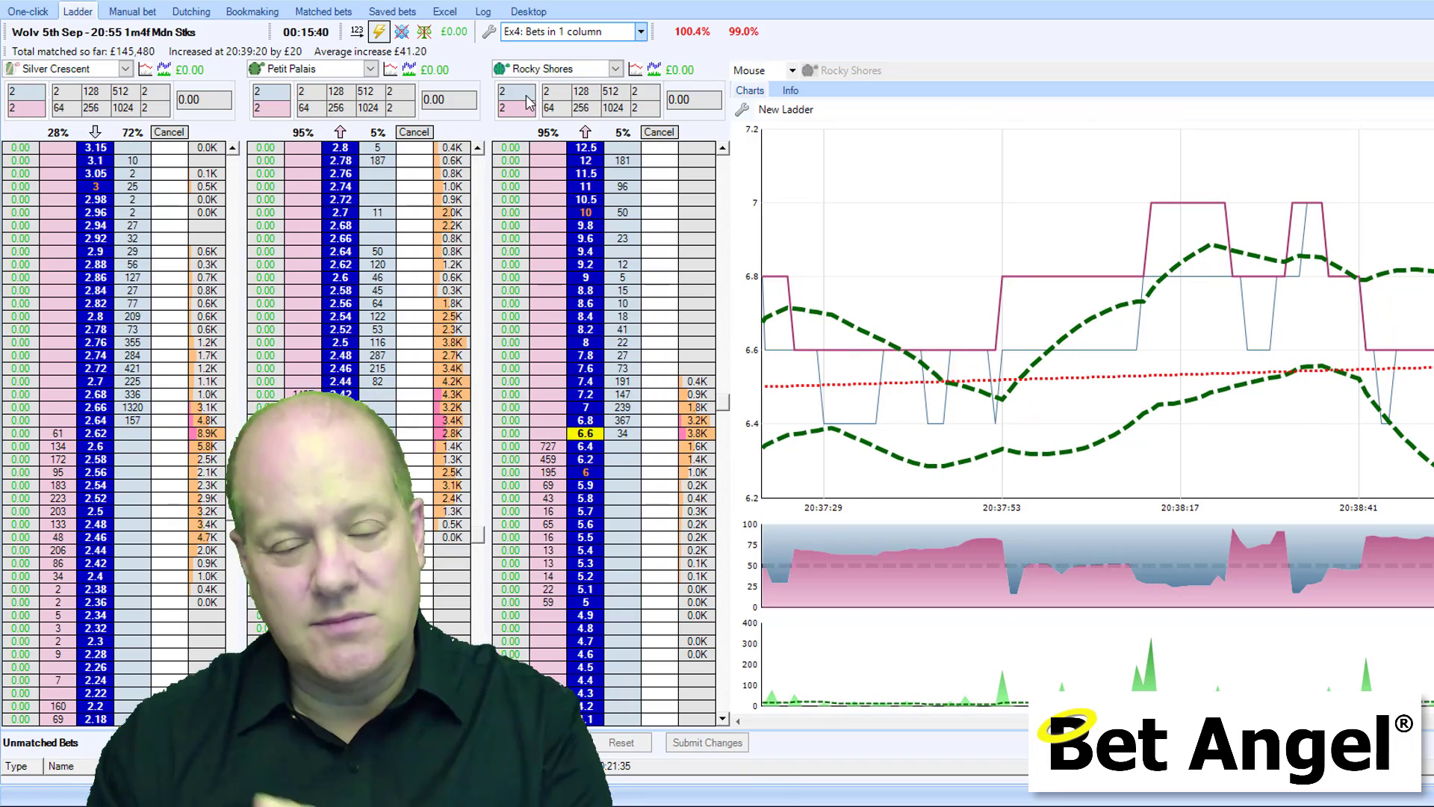
key("Down")
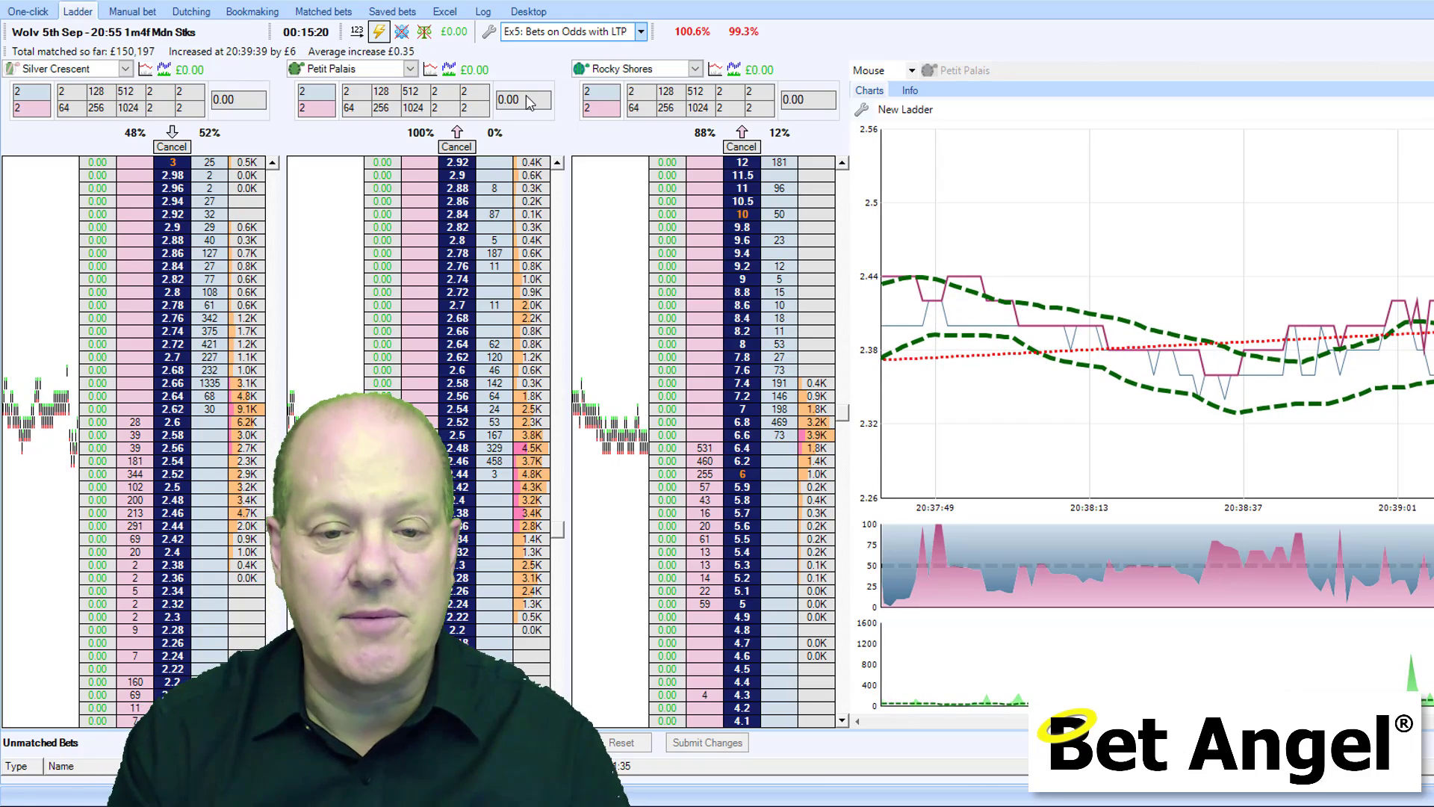
key("Down")
key("Down")
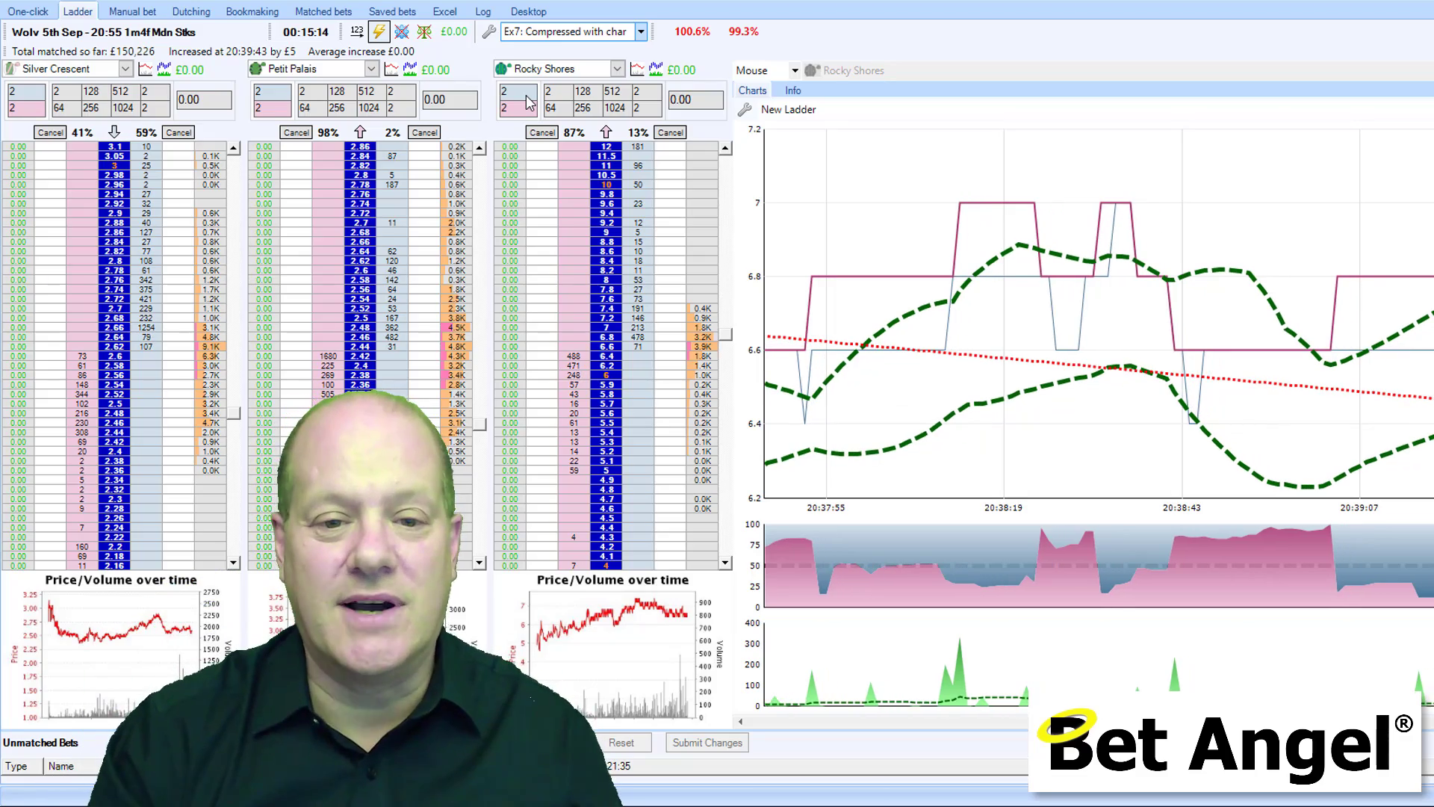
key("Up")
key("Up")
key("Up")
key("Up")
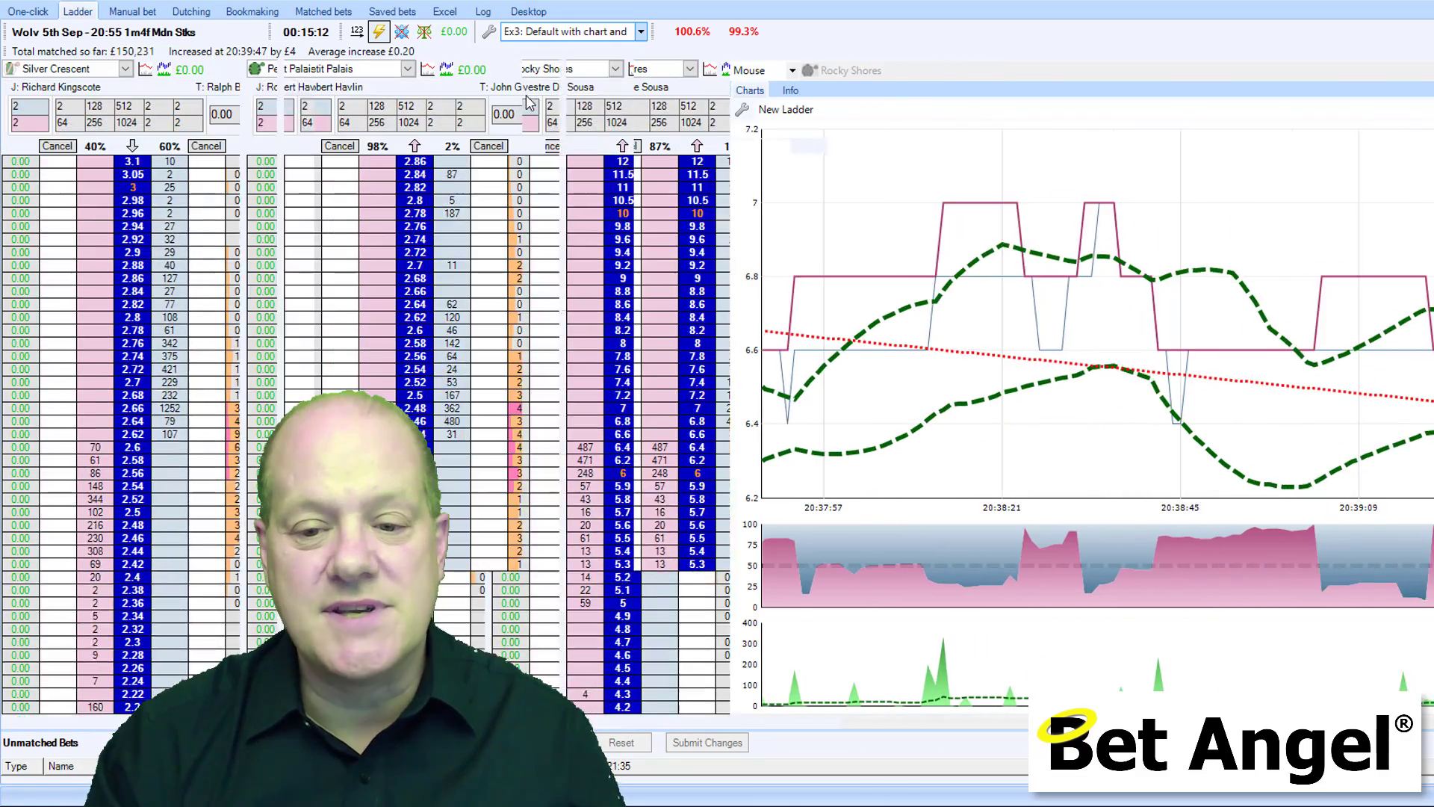
key("Up")
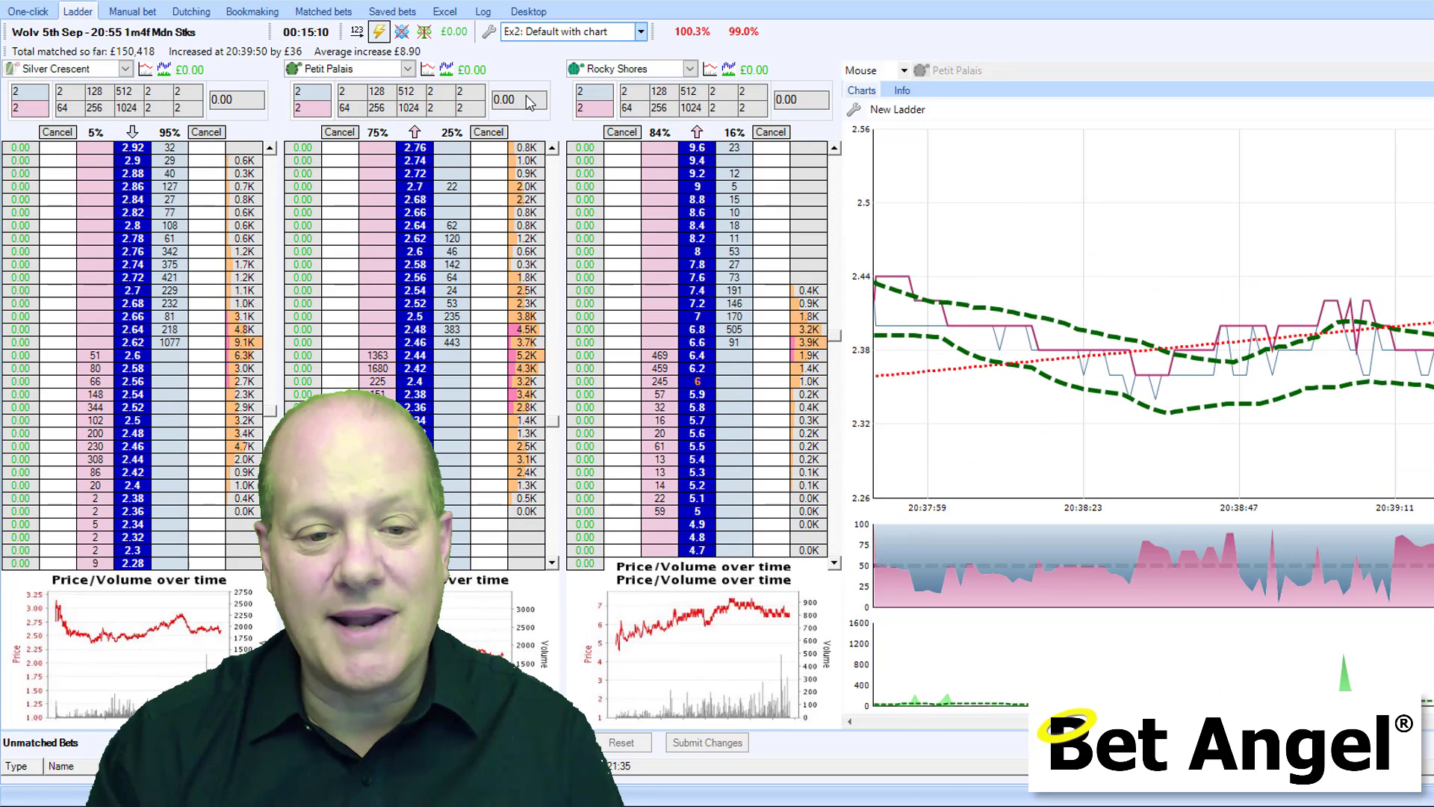